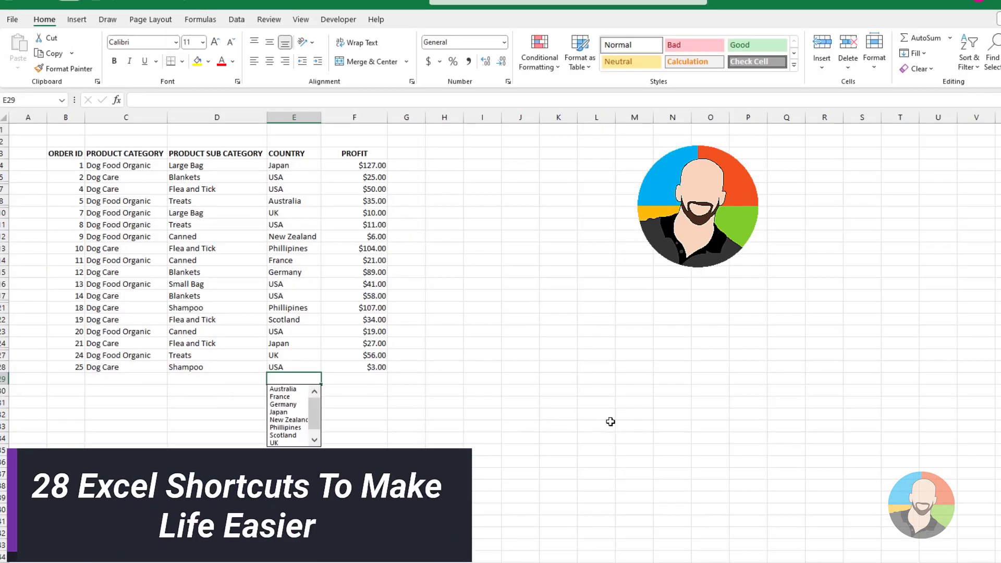
Step: Go to the Data List sheet showing the dog-business sales orders, products, regions and profit
key("Return")
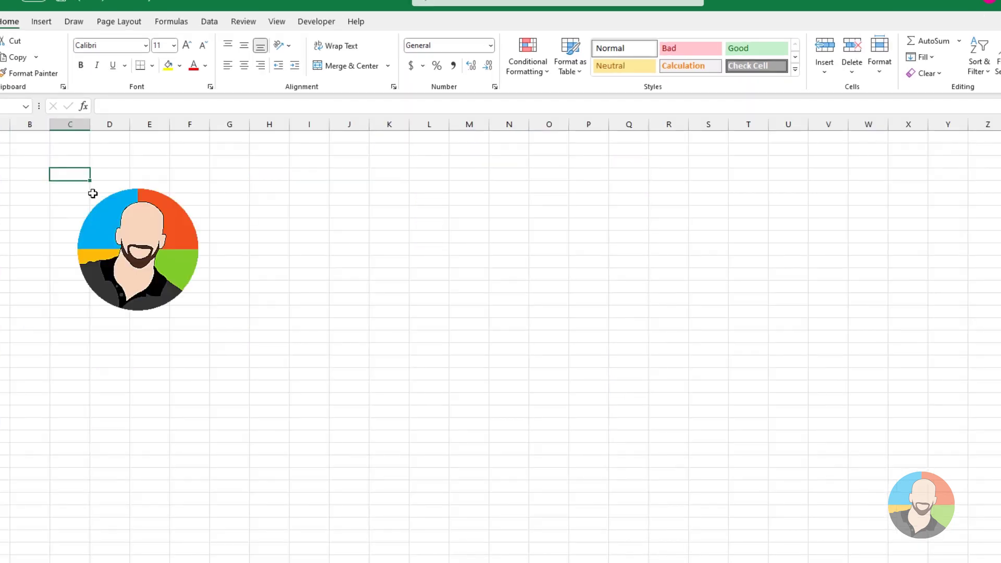
left_click(26, 160)
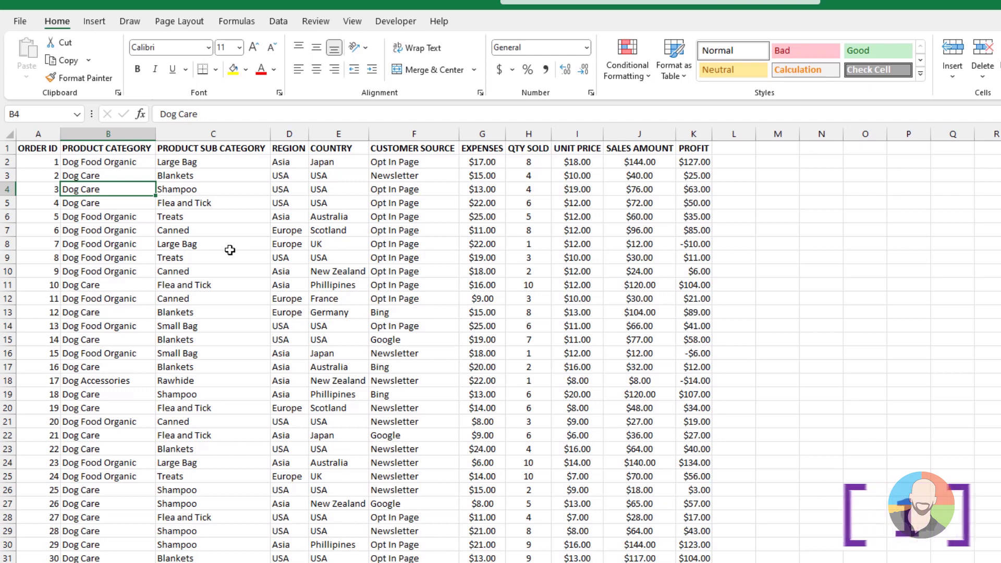
left_click(229, 244)
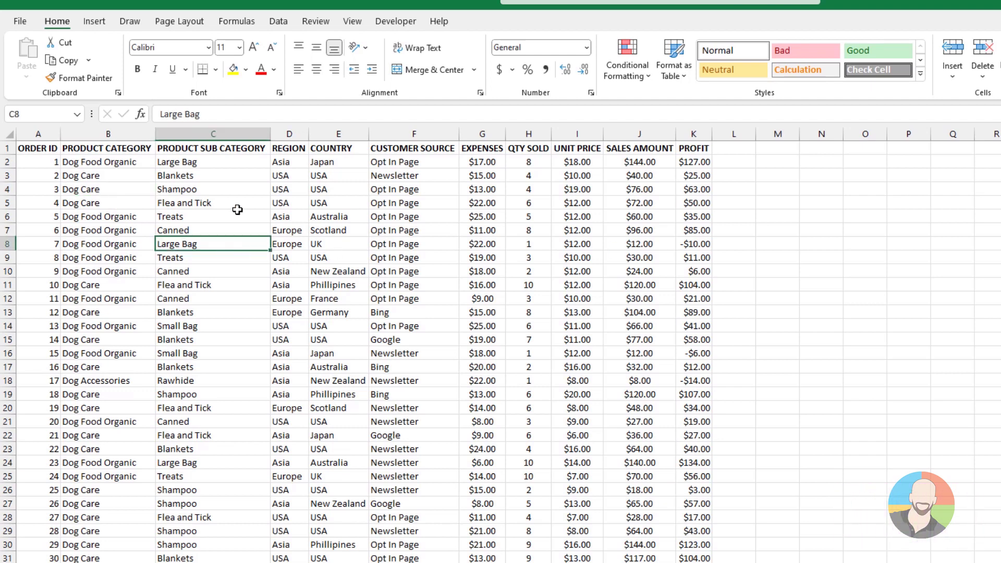
key("ctrl+a")
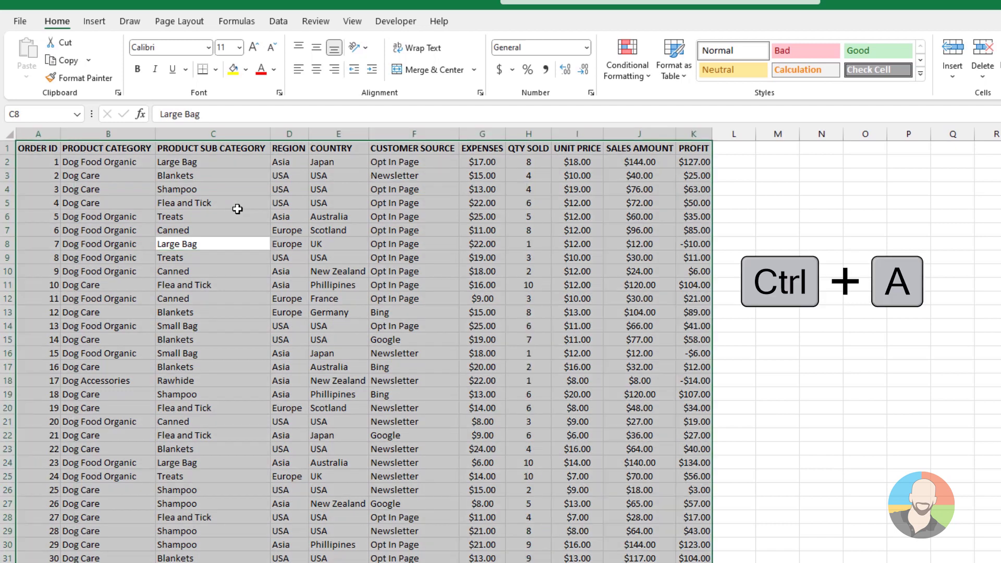
left_click(284, 218)
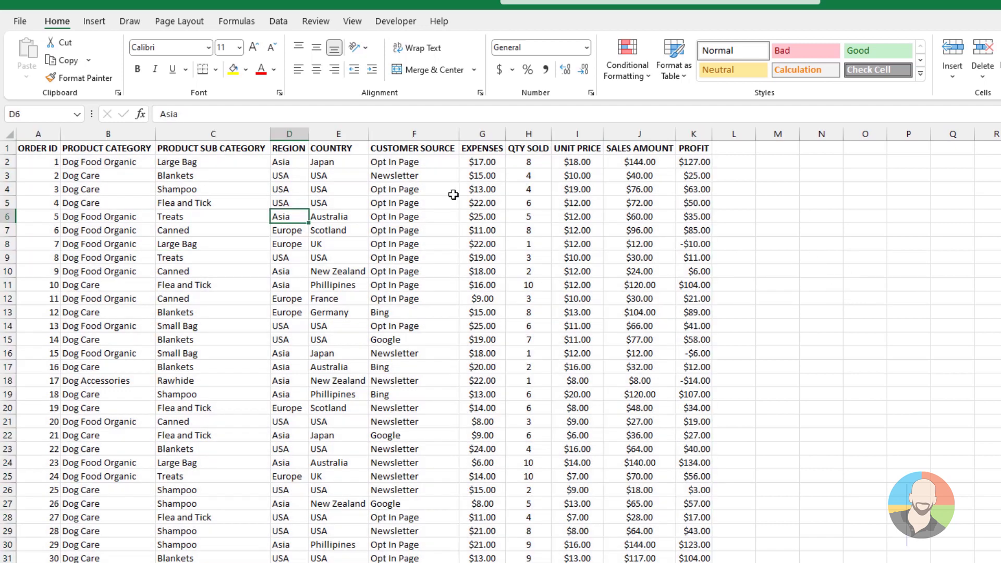
left_click(422, 175)
key("ctrl+space")
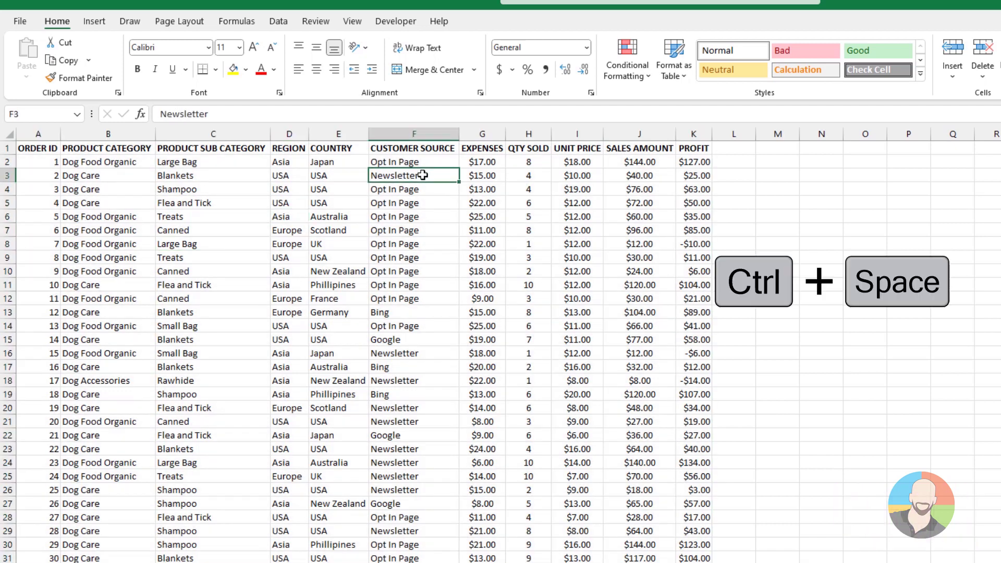
left_click(121, 258)
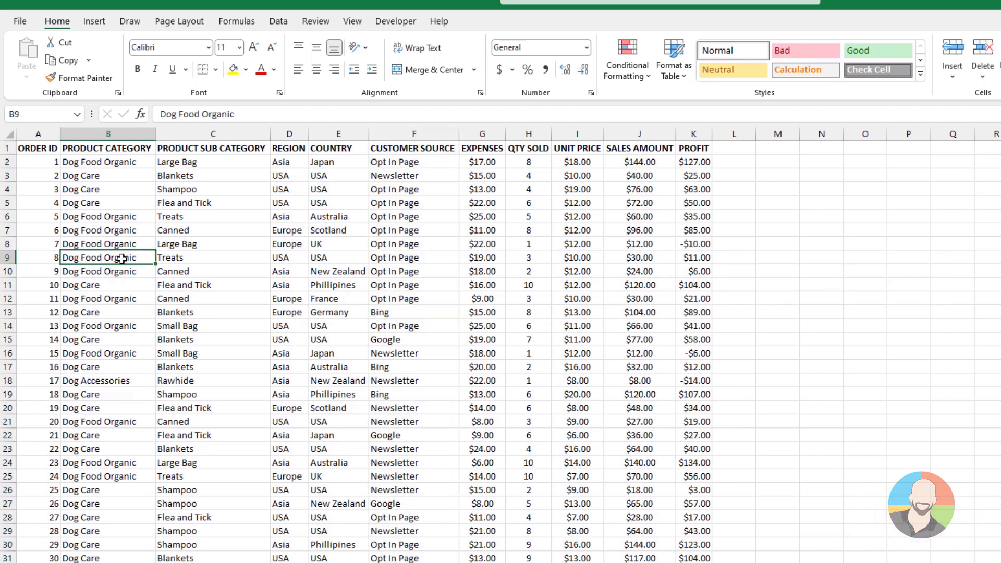
key("shift+space")
left_click(334, 177)
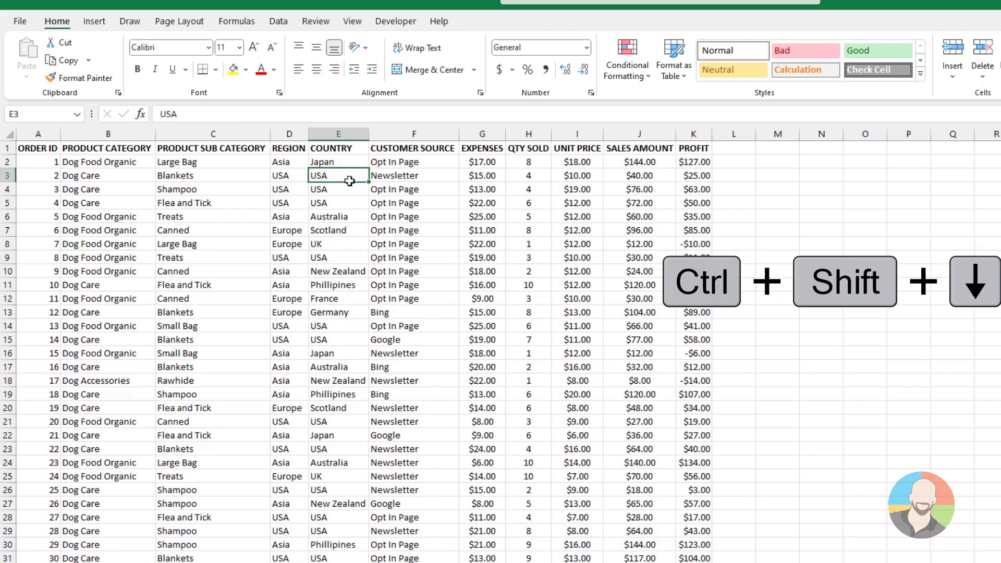
key("ctrl+shift+Down")
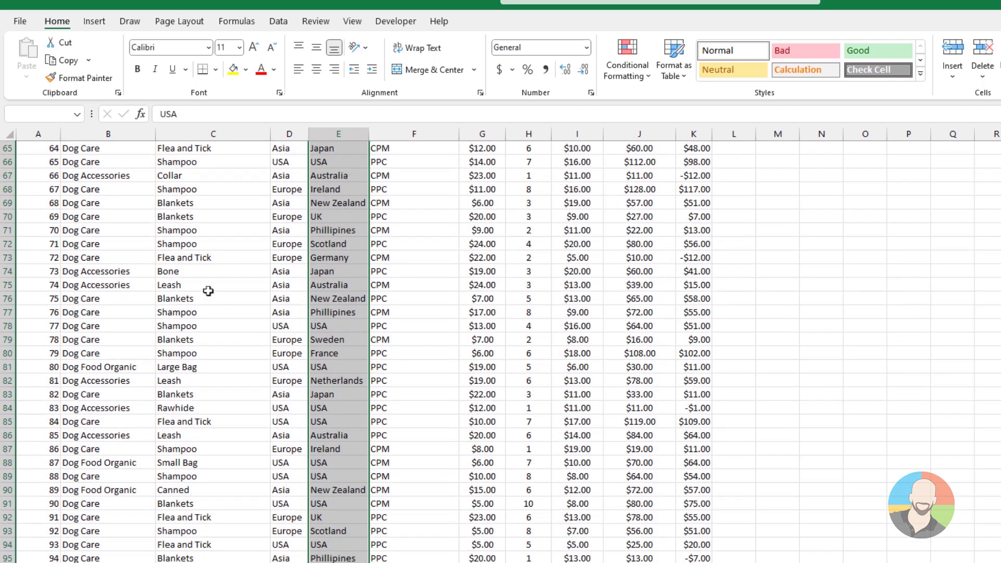
scroll(207, 290, "up", 20)
left_click(185, 272)
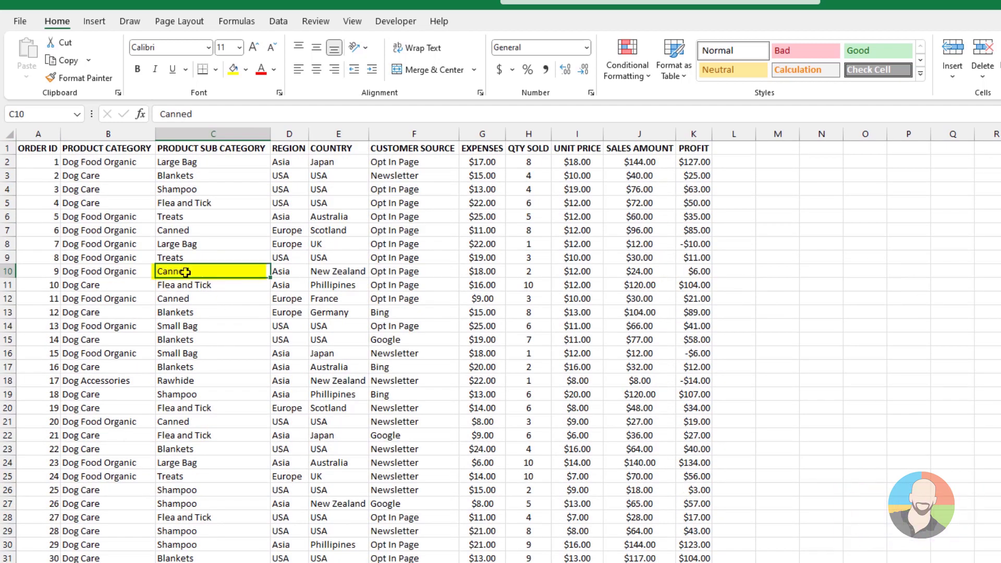
key("ctrl+shift+Right")
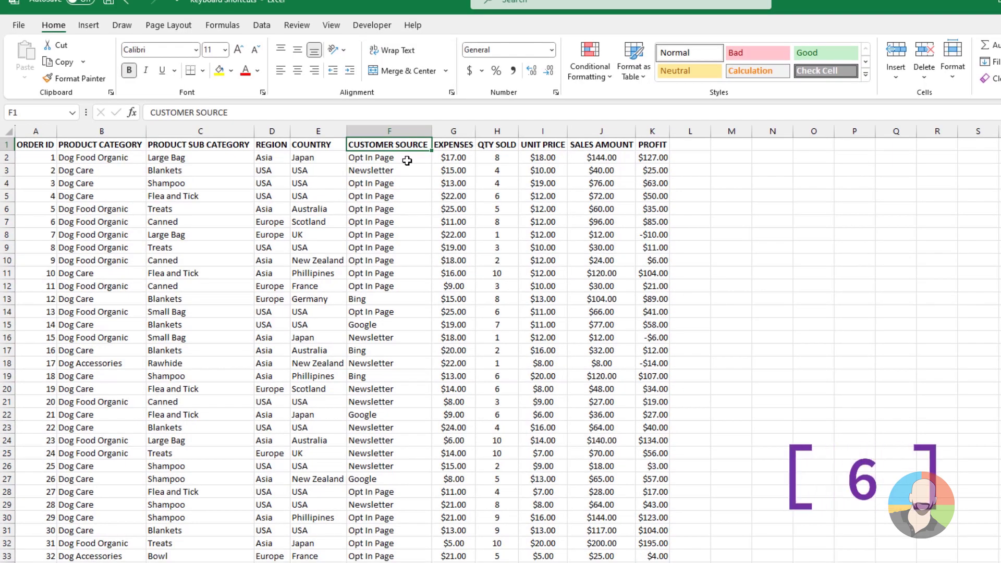
key("ctrl+shift+Down")
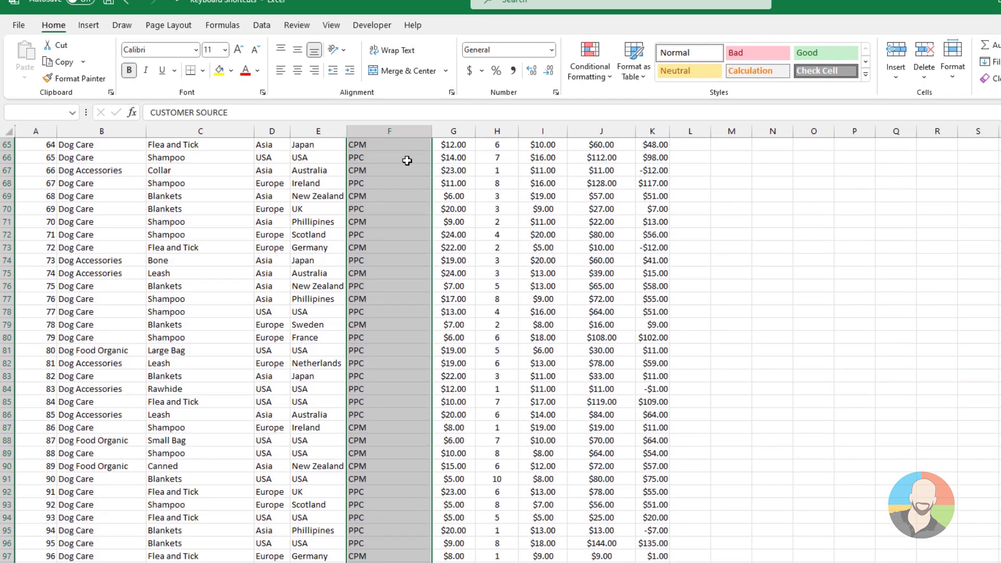
key("ctrl+BackSpace")
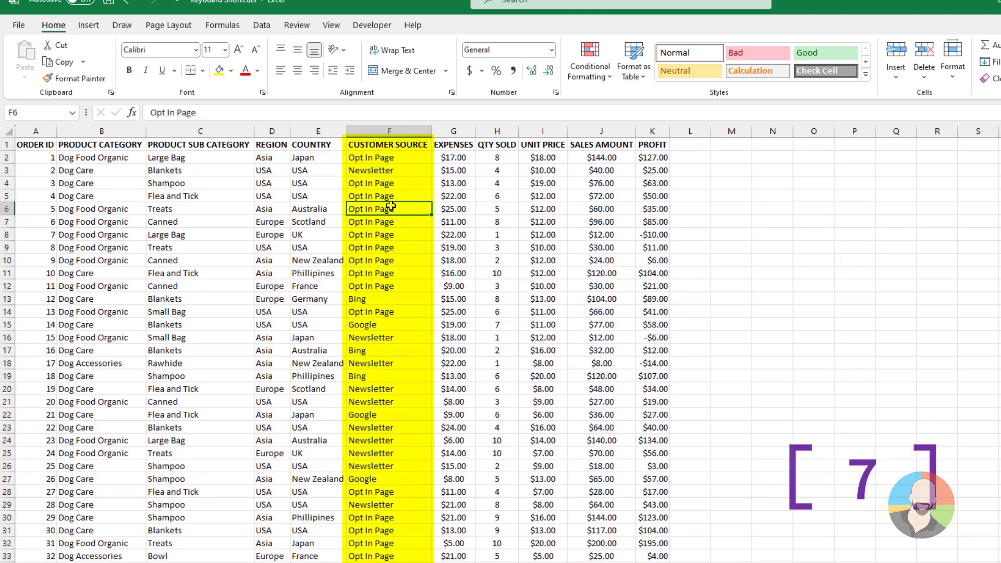
key("ctrl+0")
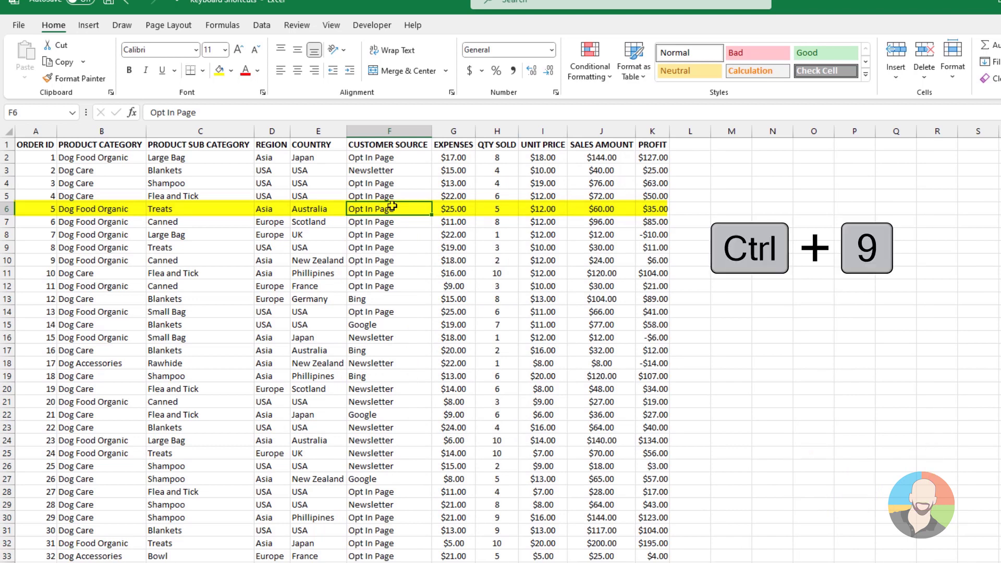
key("ctrl+9")
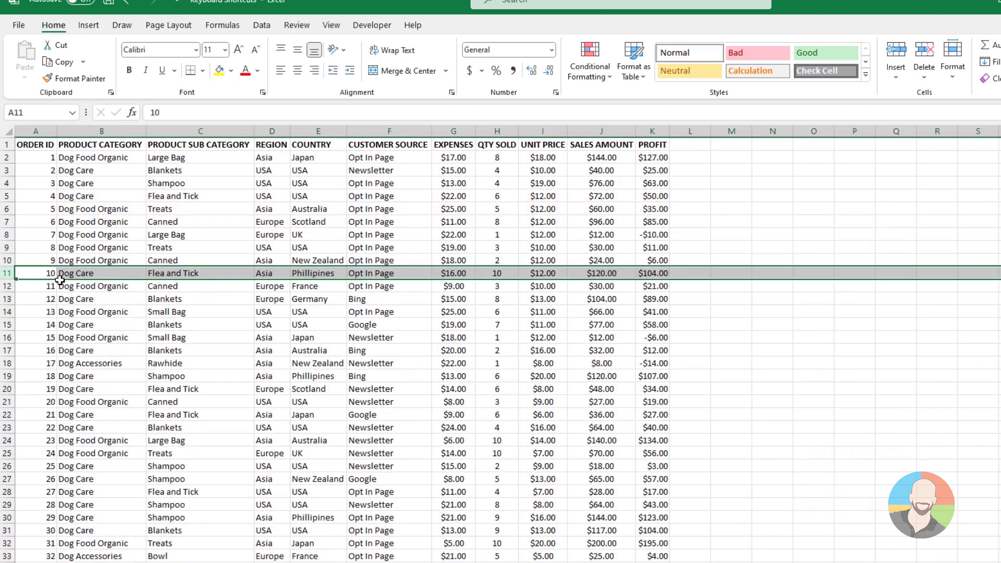
key("ctrl+shift+plus")
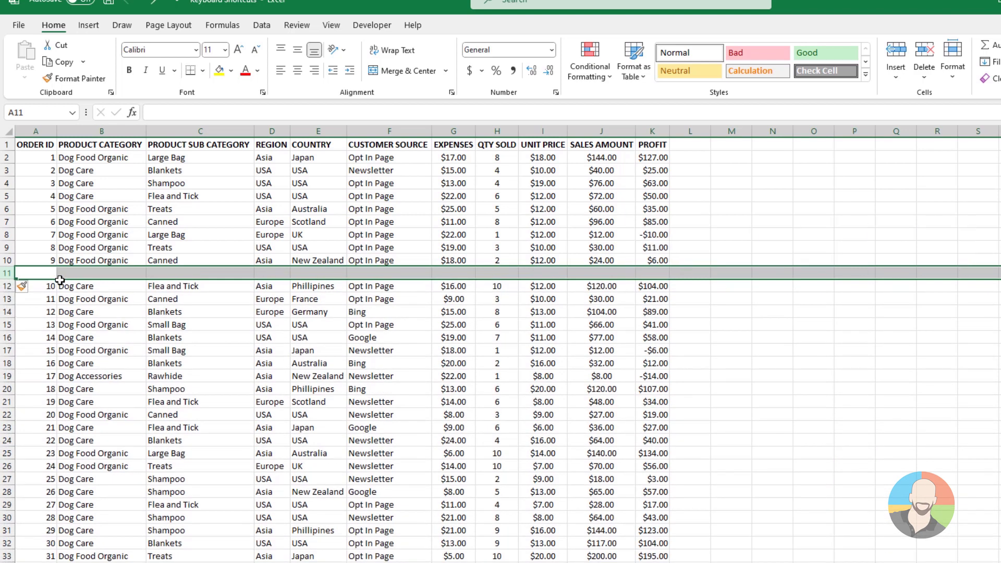
key("ctrl+minus")
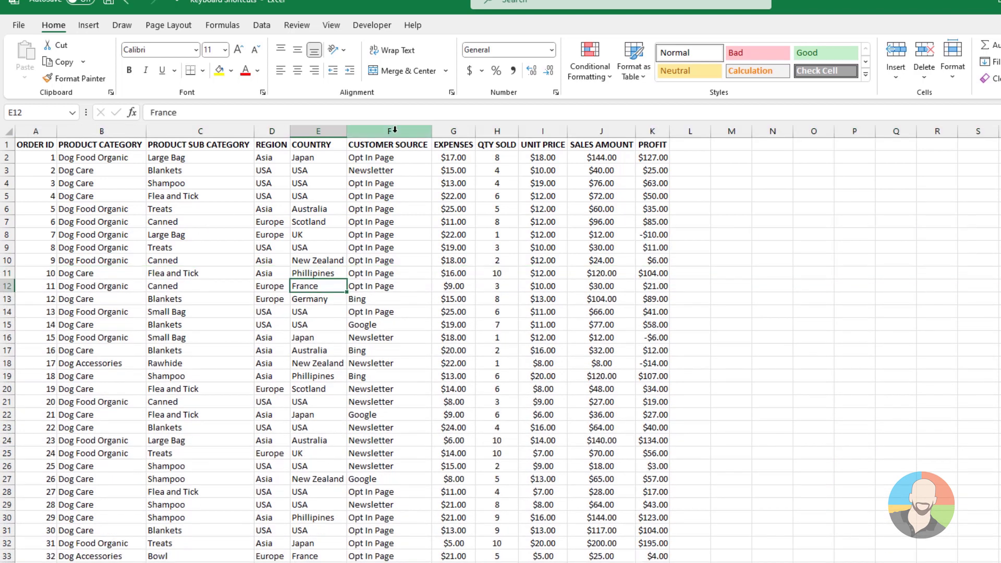
left_click(394, 129)
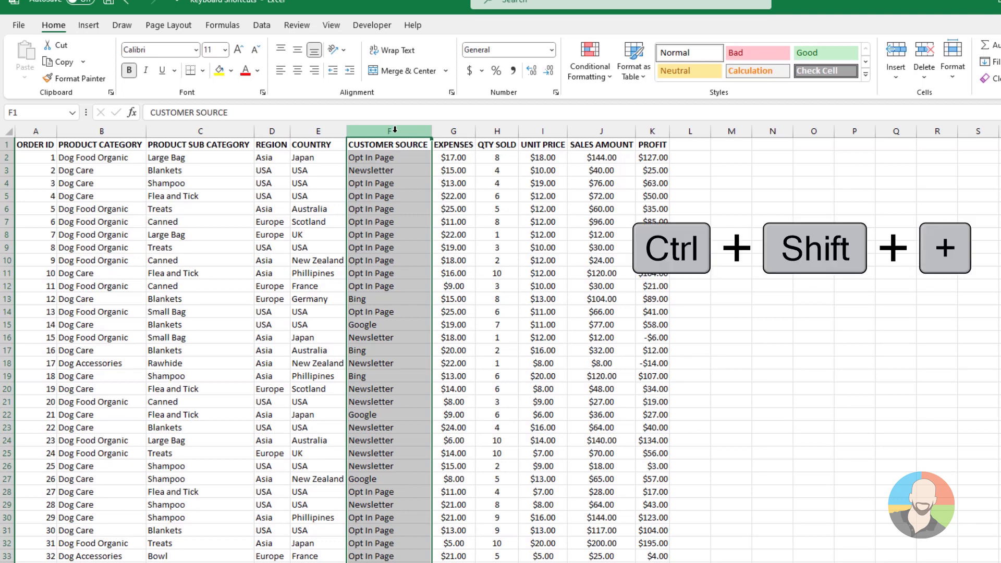
key("ctrl+shift+plus")
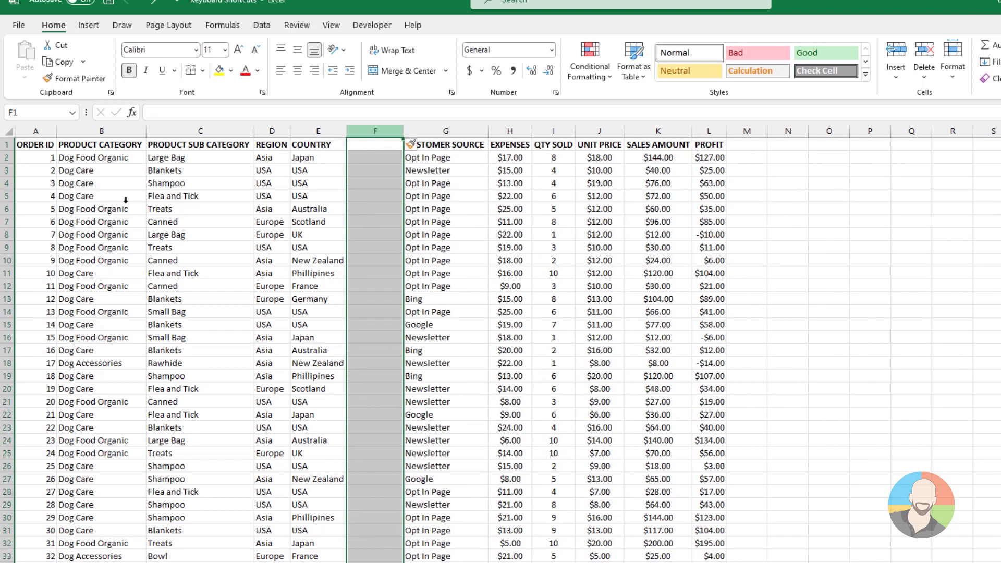
key("ctrl+minus")
key("shift+space")
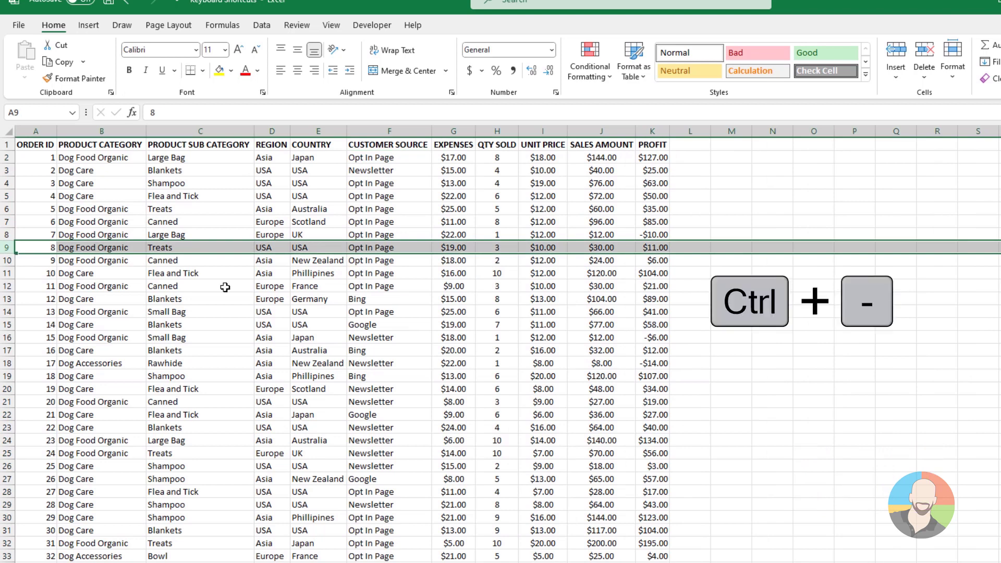
key("ctrl+minus")
key("ctrl+z")
left_click(395, 234)
left_click(416, 132)
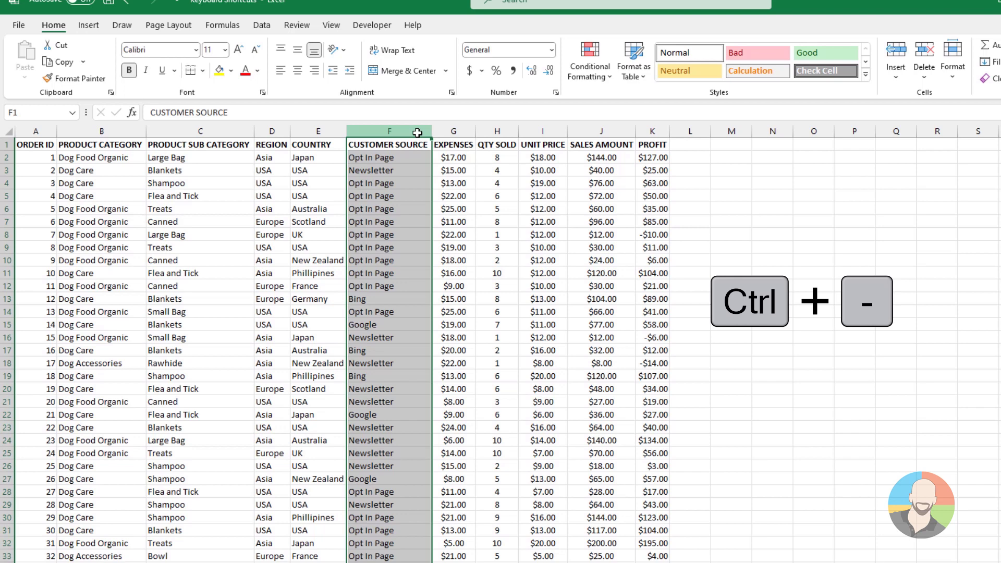
key("ctrl+minus")
key("ctrl+z")
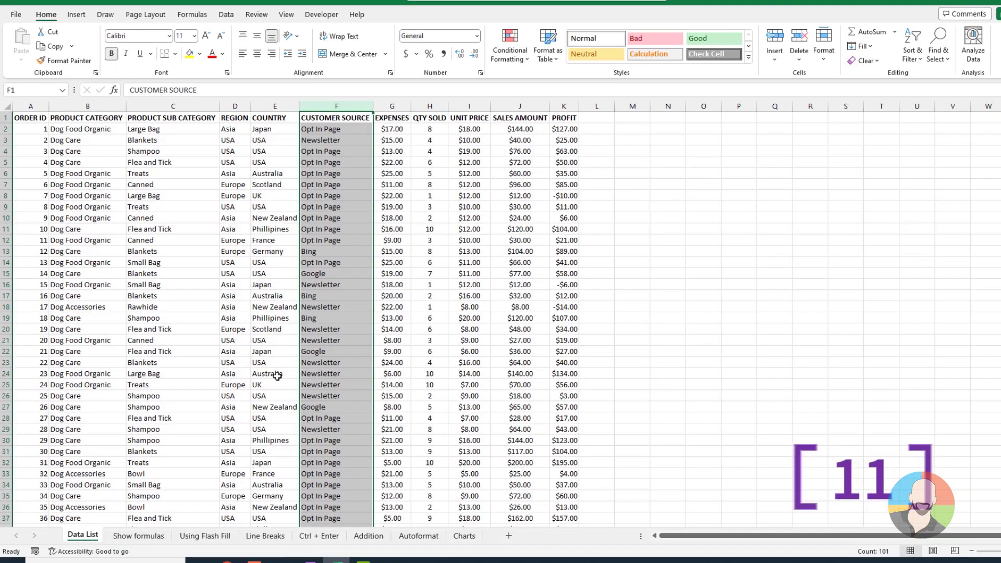
left_click(277, 376)
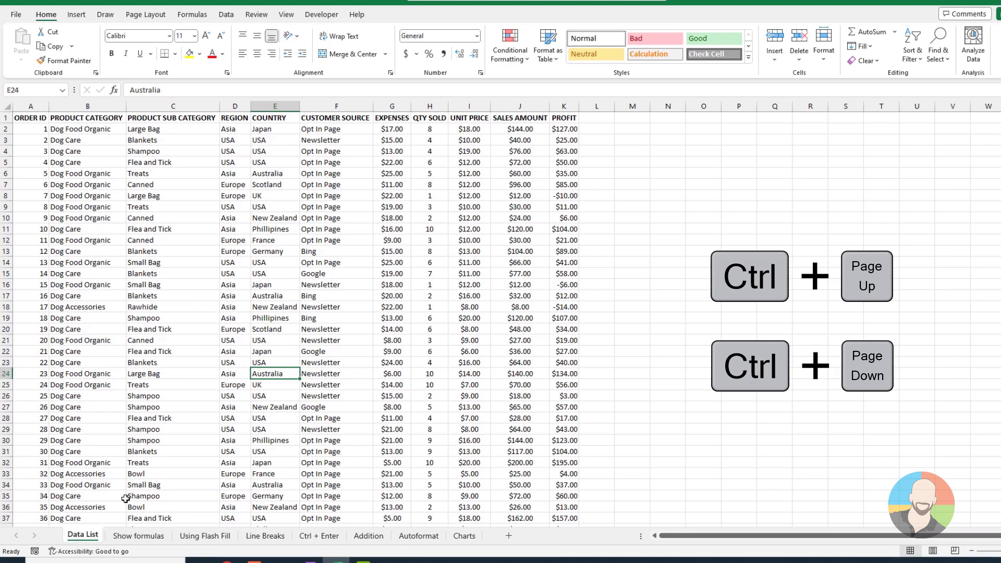
Step: Return to the Data List sheet and open Format Cells for the Opt In Page cell F6
key("ctrl+Page_Down")
key("ctrl+Page_Down")
key("ctrl+Page_Down")
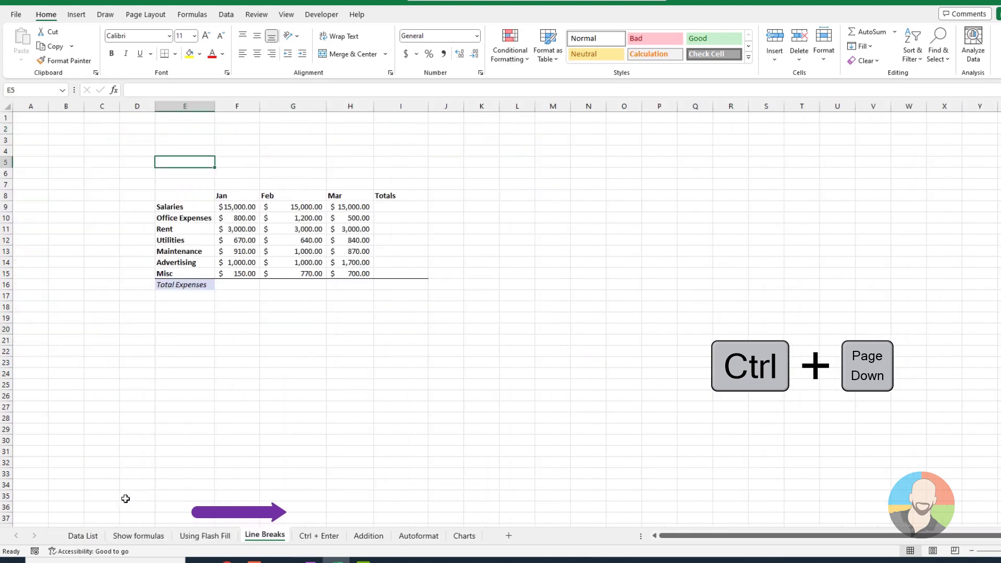
key("ctrl+Page_Down")
key("ctrl+Page_Up")
key("ctrl+Page_Up")
key("ctrl+Page_Up")
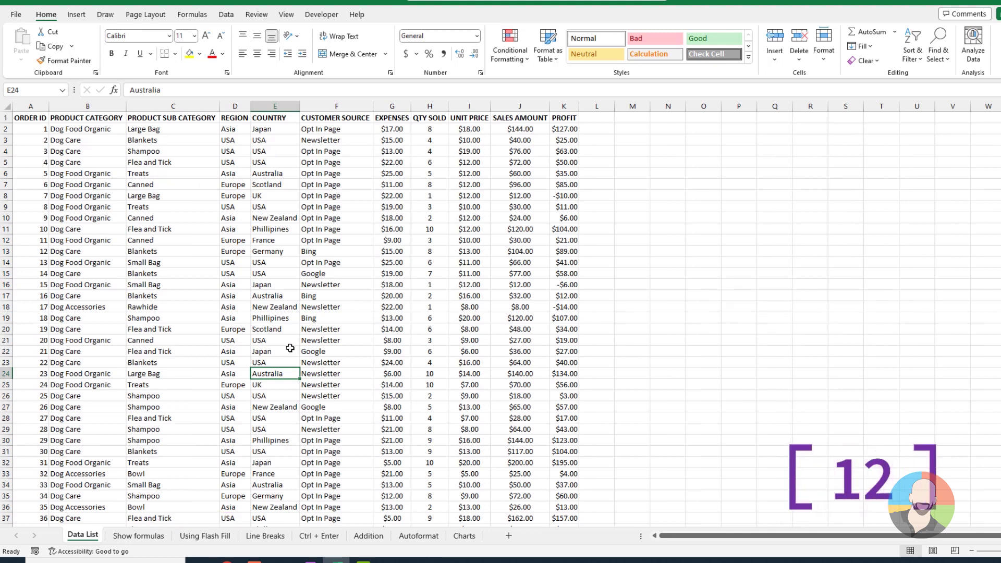
left_click(322, 177)
key("ctrl+1")
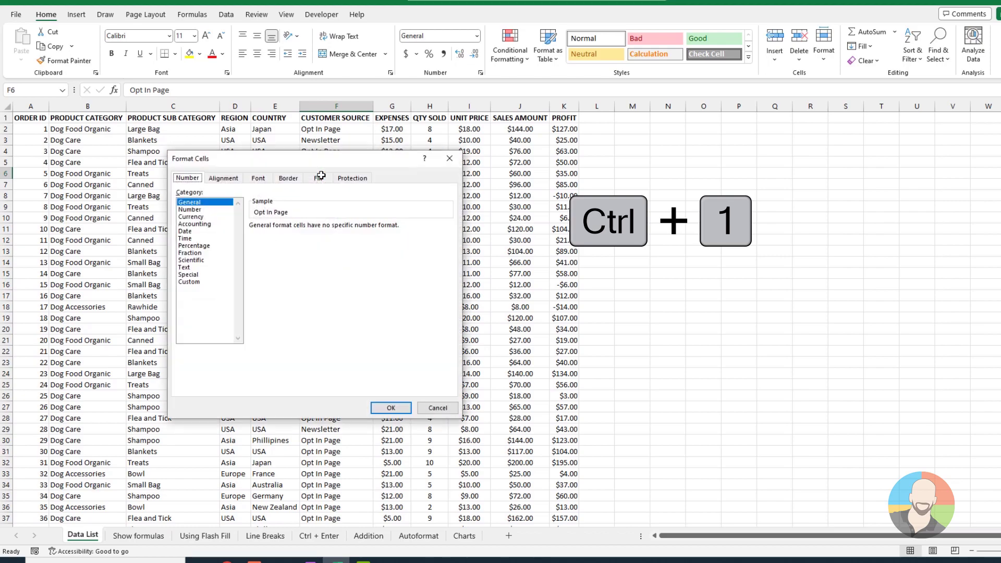
Step: Enter 'Here is my' and 'line break' on two lines in E5, then narrow column E
type("He")
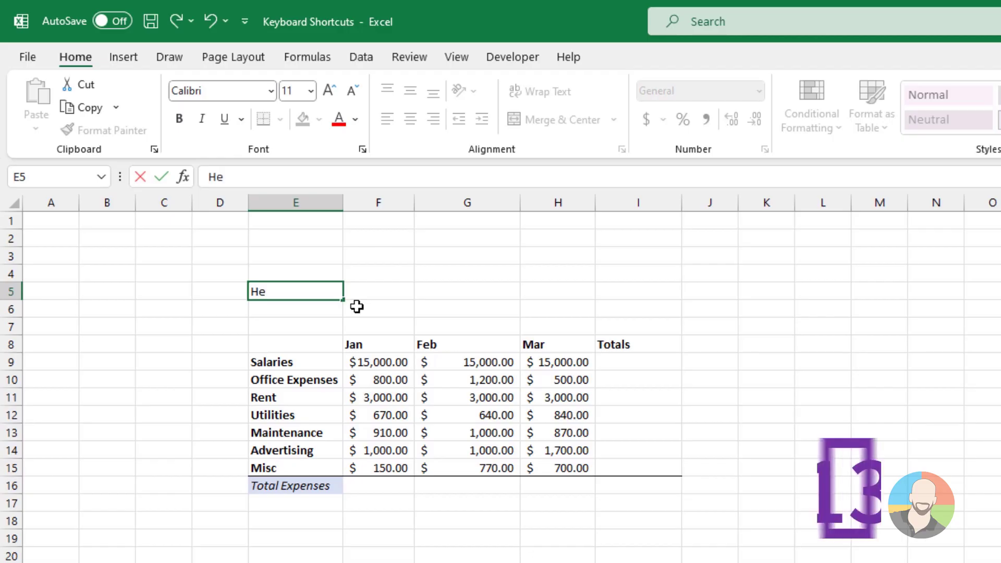
type("re is my")
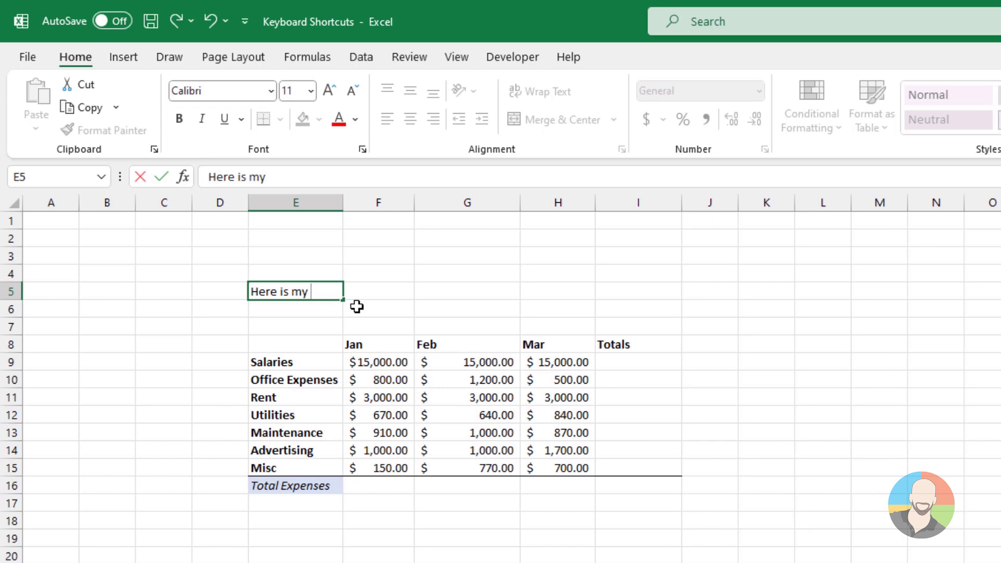
key("alt+Return")
type("line break")
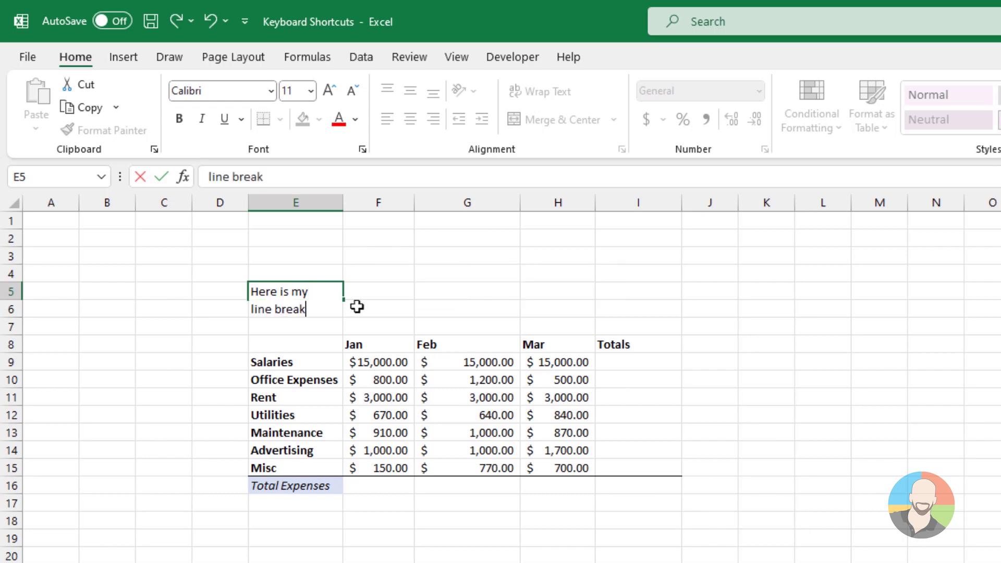
key("Return")
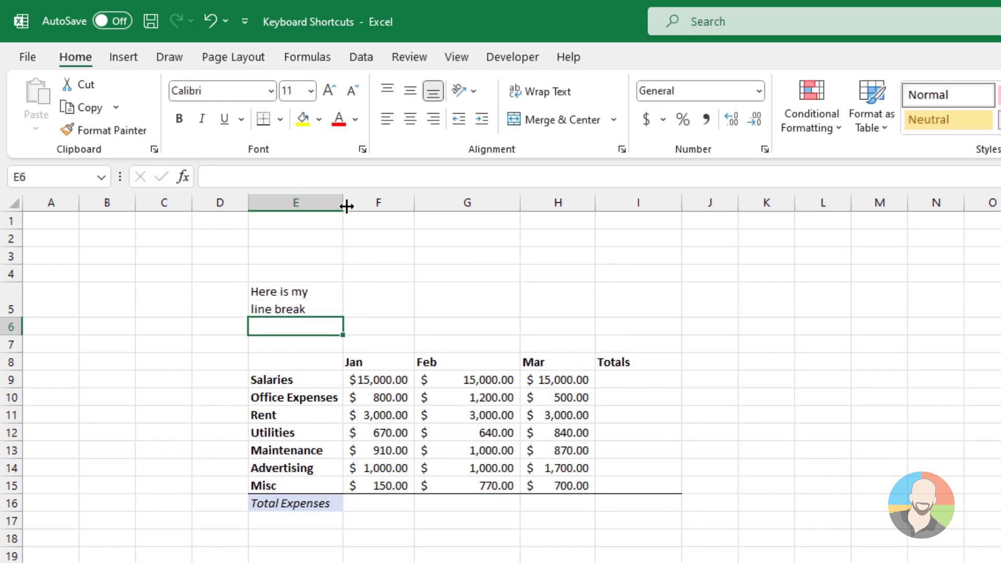
left_click_drag(344, 205, 321, 205)
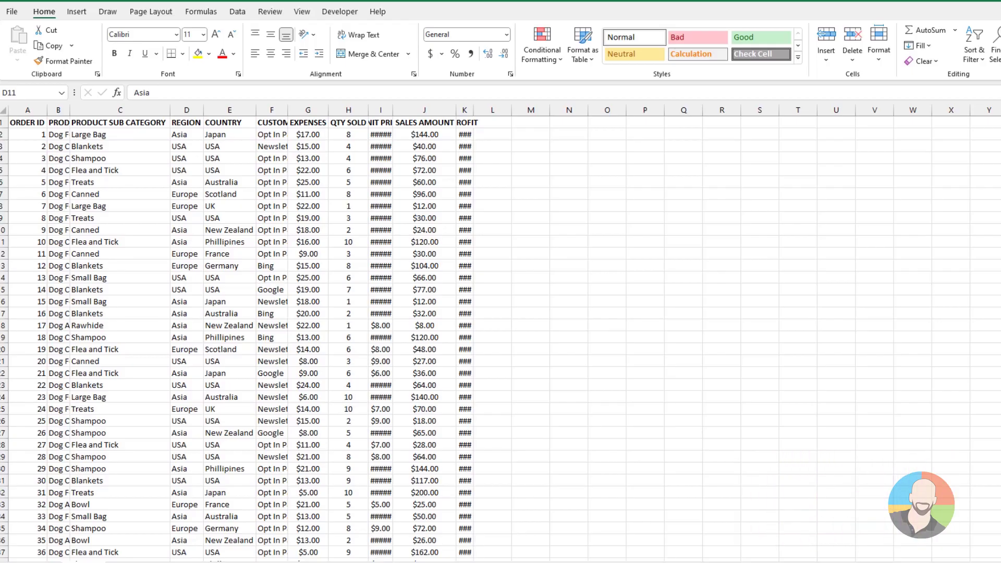
Step: Widen columns F and I, then AutoFit all column widths with Alt, H, O, I
left_click_drag(288, 117, 317, 111)
left_click_drag(421, 110, 446, 110)
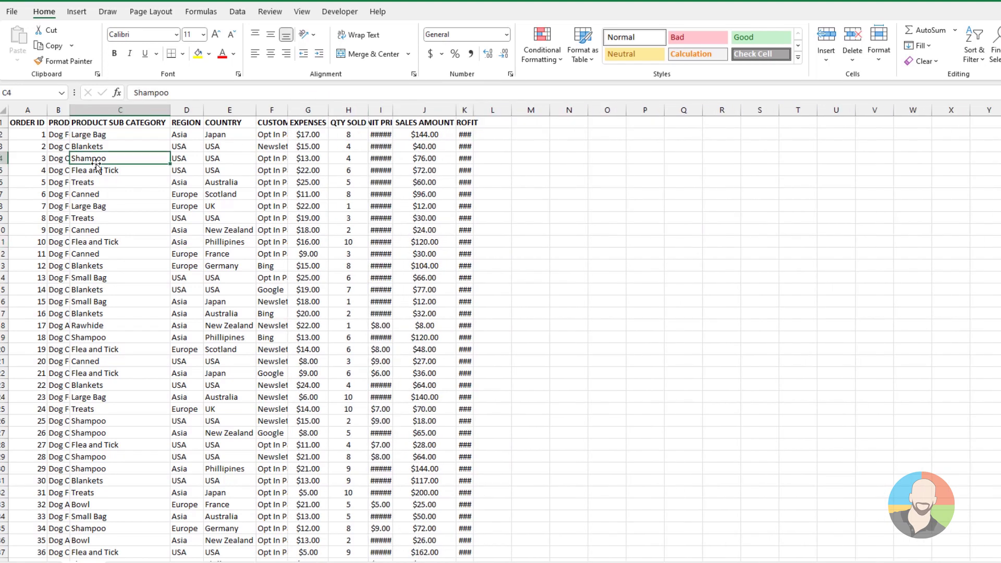
key("ctrl+a")
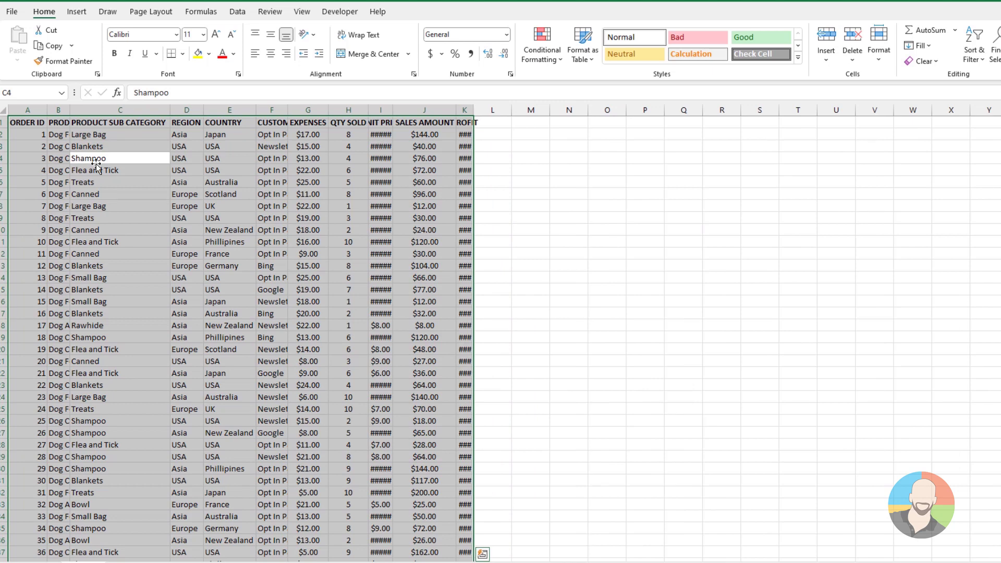
key("alt")
key("h")
key("o")
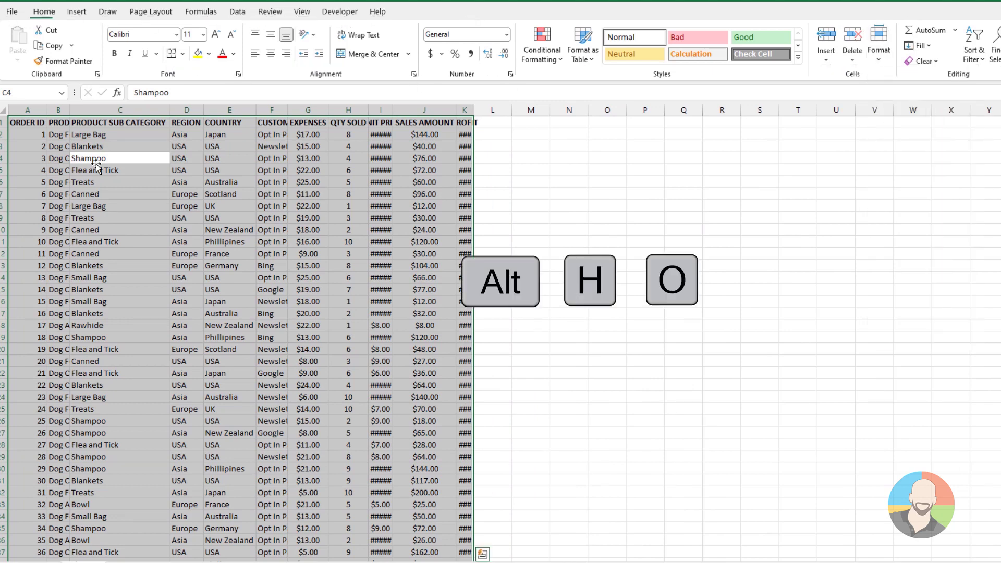
key("i")
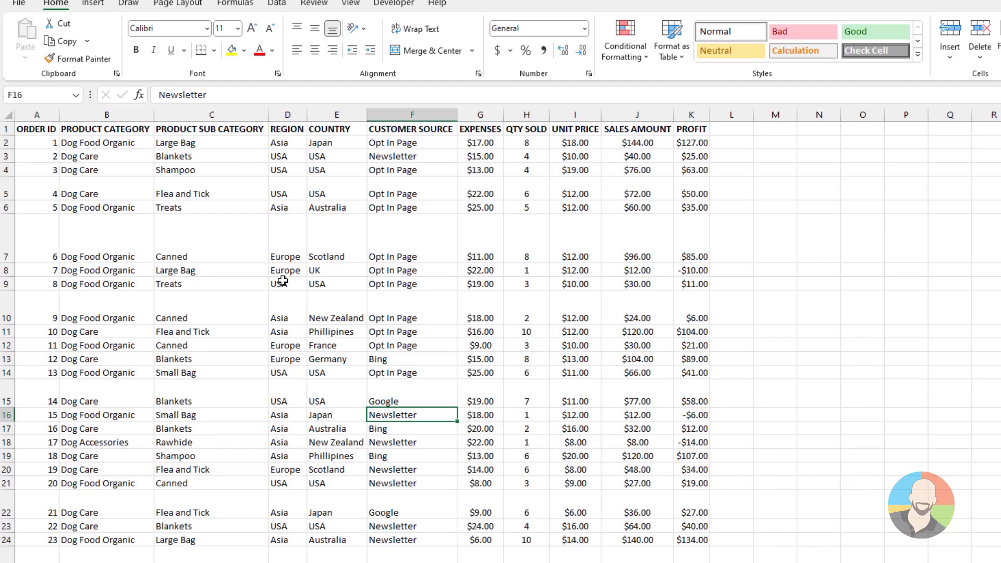
Step: Select the whole table and AutoFit all row heights with Alt, H, O, A
key("ctrl+a")
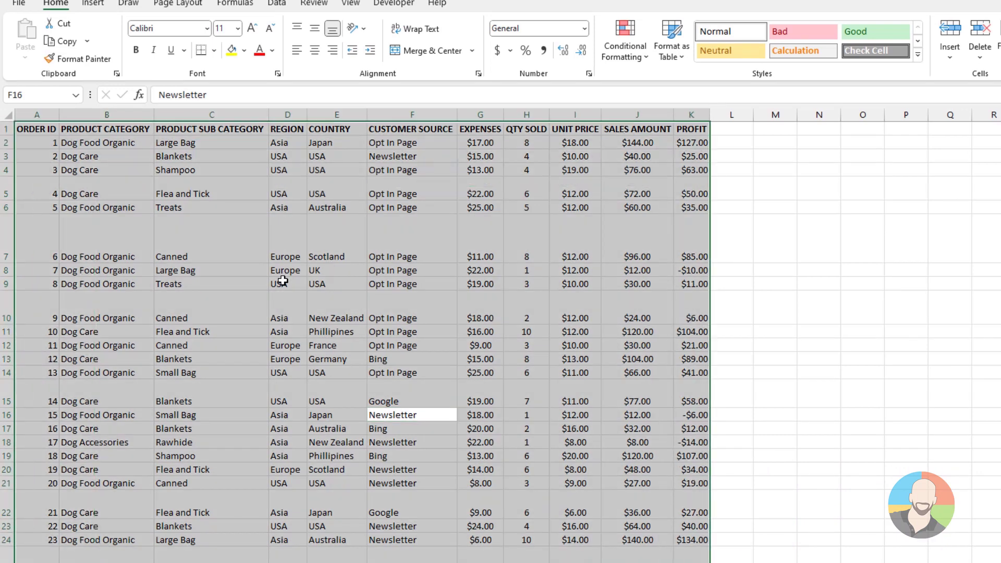
key("alt")
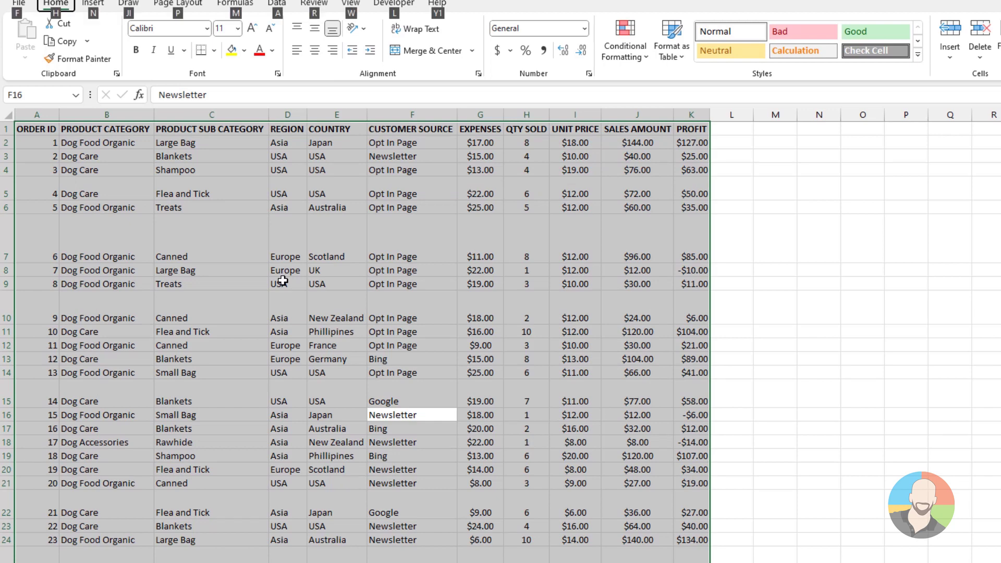
key("h")
key("o")
key("a")
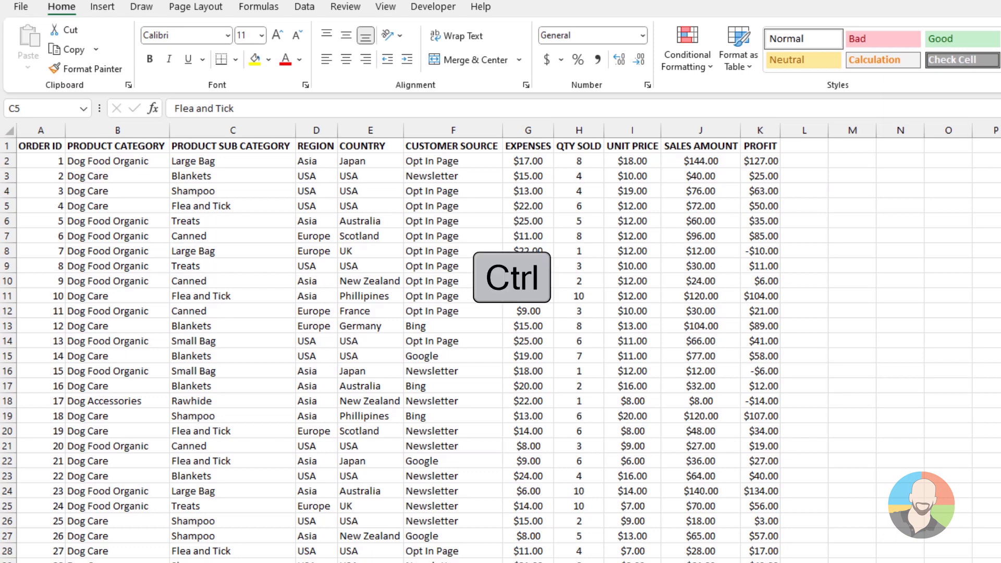
Step: Add header filter buttons, then convert the sales range into a table with headers
key("ctrl+shift+l")
left_click(288, 147)
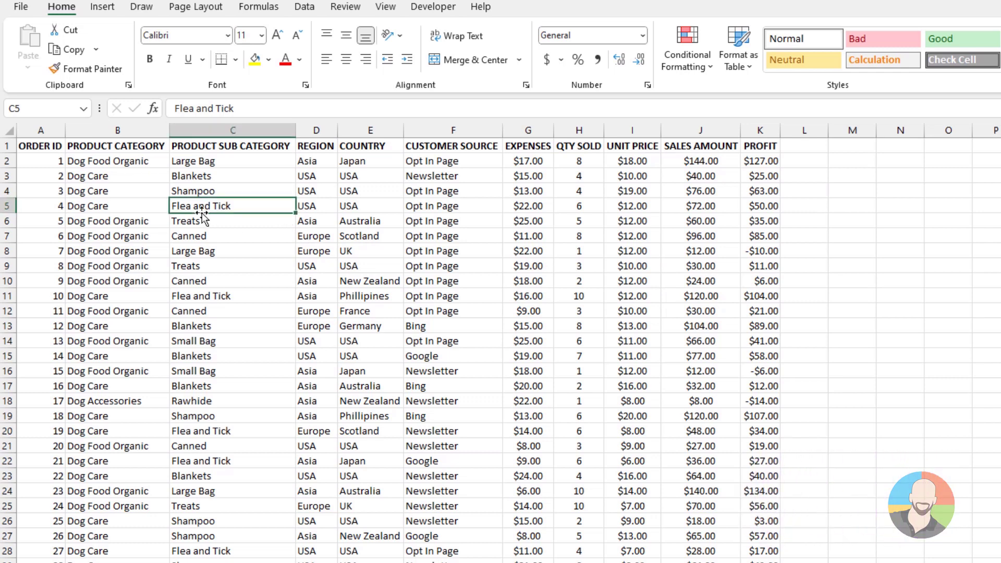
key("ctrl+t")
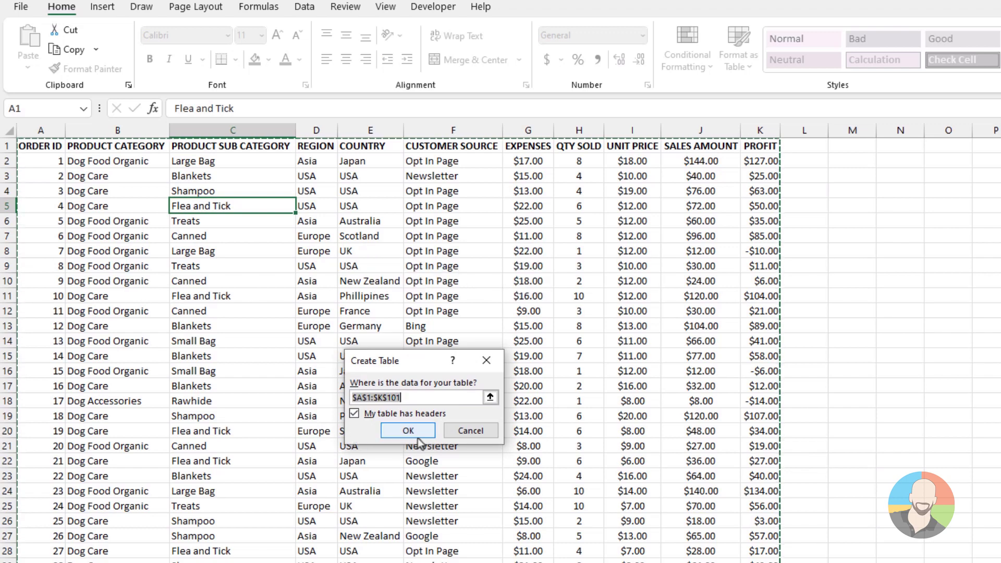
left_click(408, 430)
left_click(386, 251)
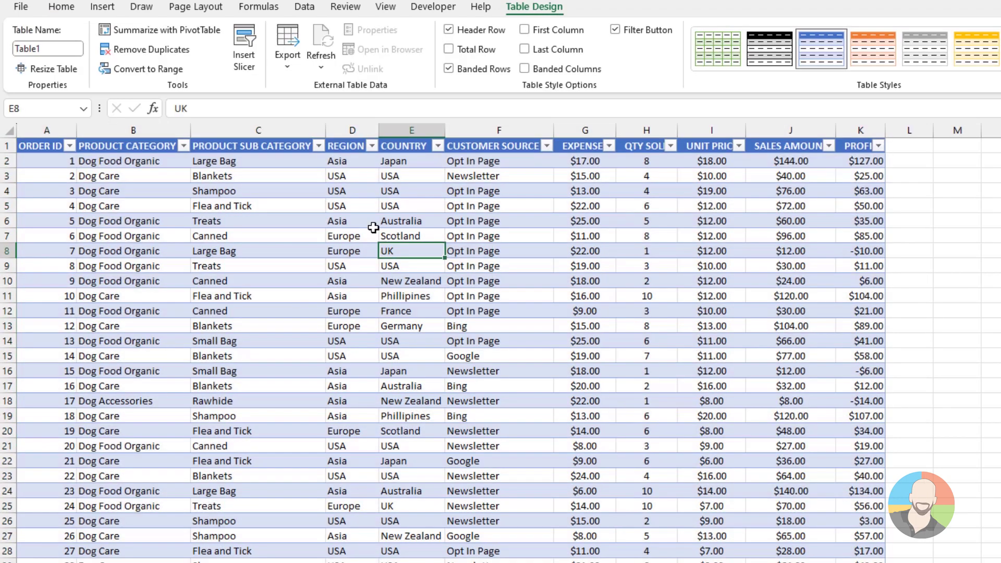
Step: Check the PRODUCT SUB CATEGORY filter options, close them, and scroll down the table
left_click(318, 147)
key("Escape")
scroll(456, 281, "down", 6)
scroll(456, 281, "down", 2)
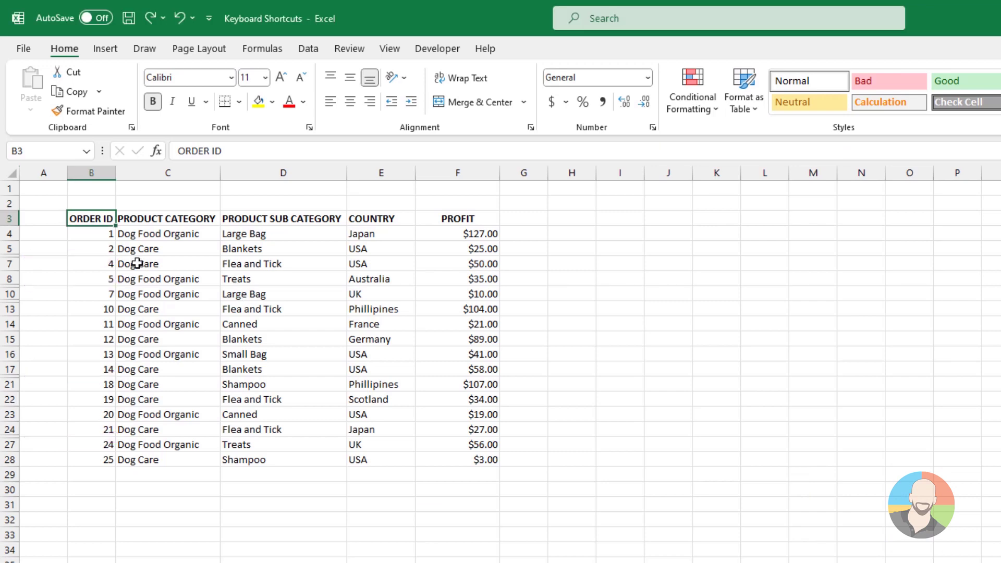
Step: Copy the whole filtered table to a blank sheet, then undo the paste since it included hidden rows
key("ctrl+a")
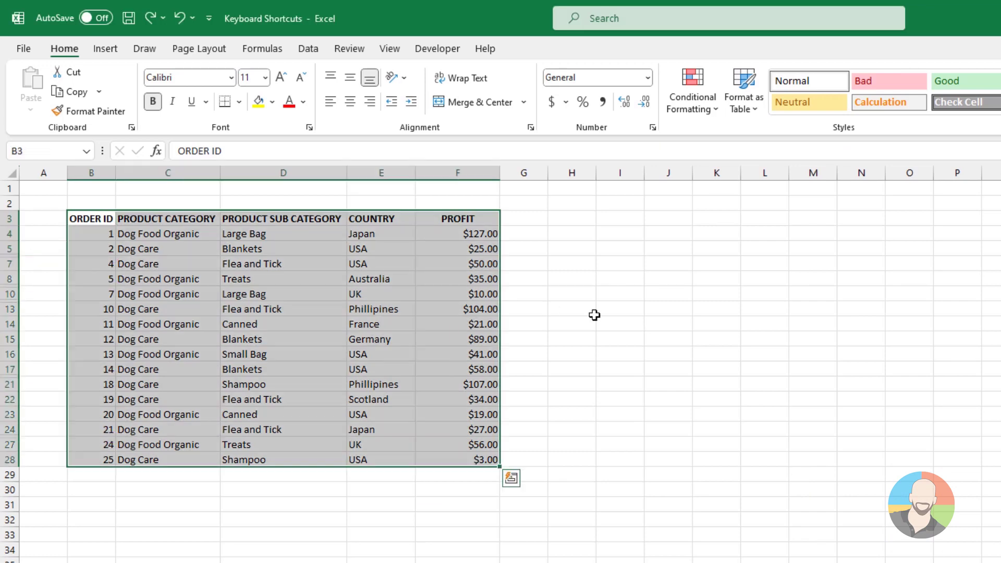
key("ctrl+c")
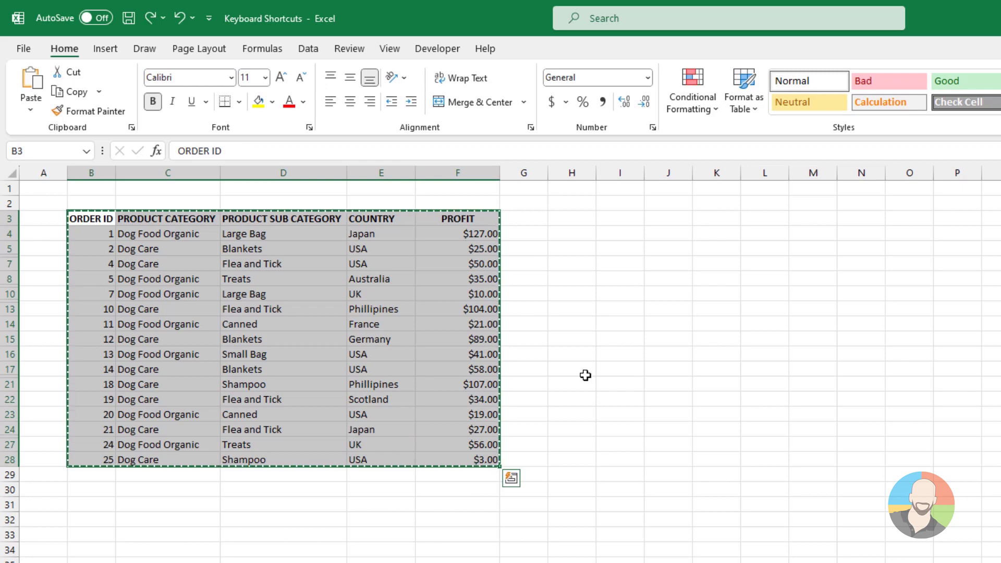
key("ctrl+Page_Down")
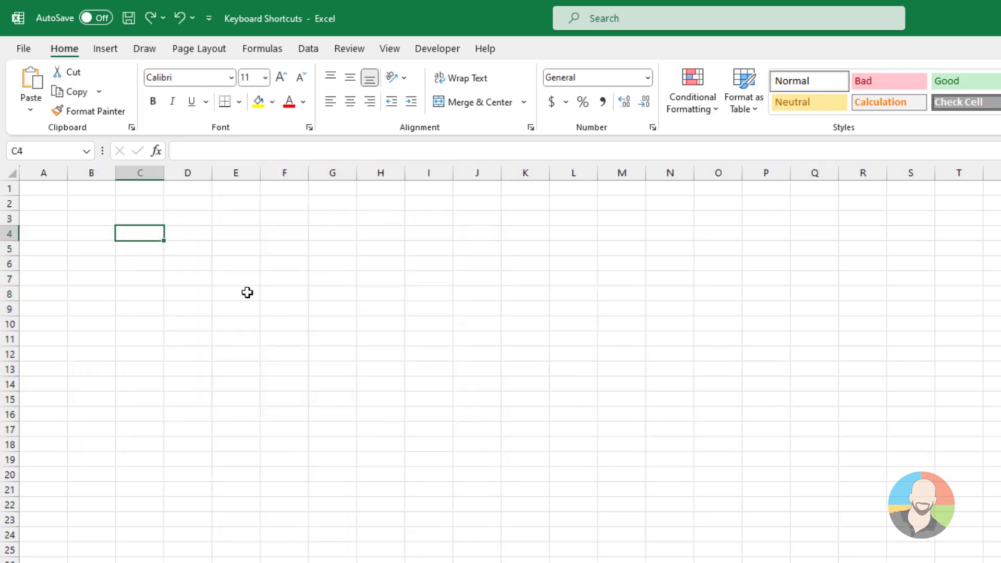
key("ctrl+v")
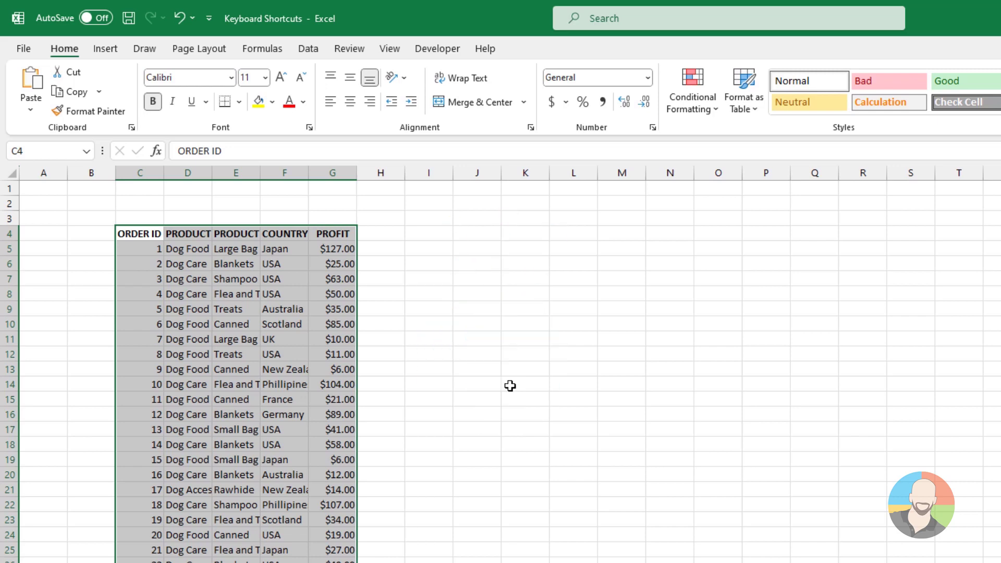
key("ctrl+z")
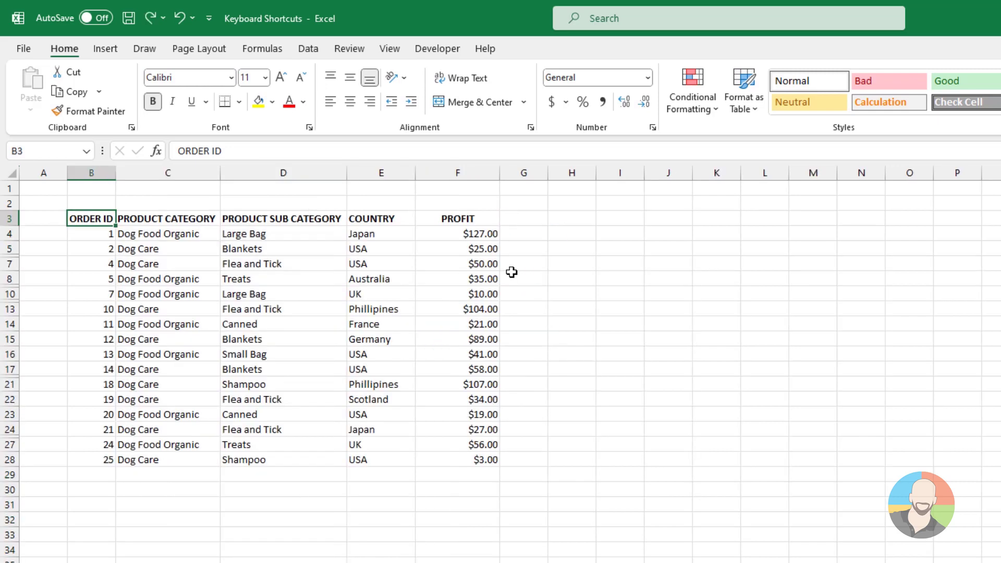
Step: Copy only the visible rows with Alt+; and paste them at B3 on a blank sheet
key("ctrl+a")
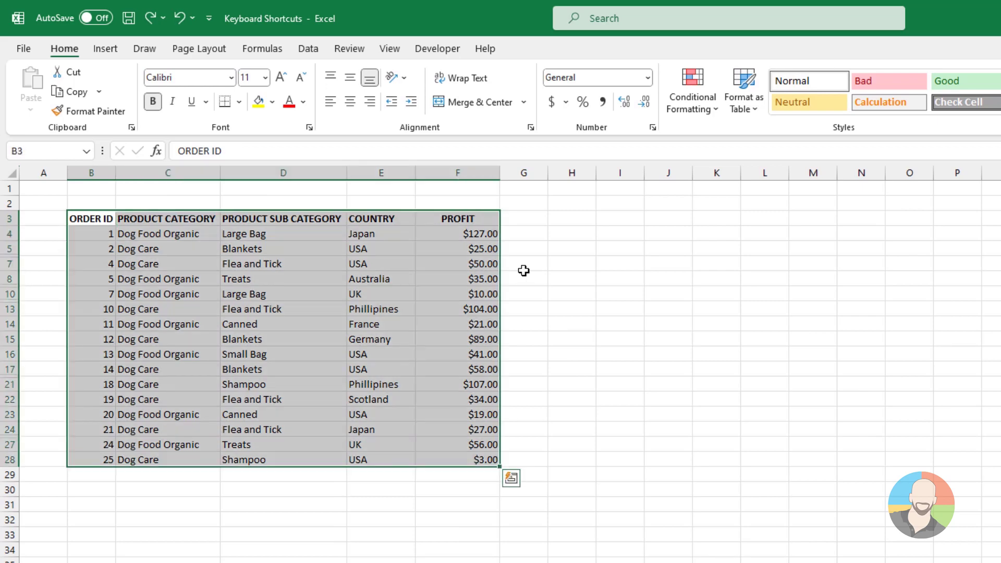
key("alt+semicolon")
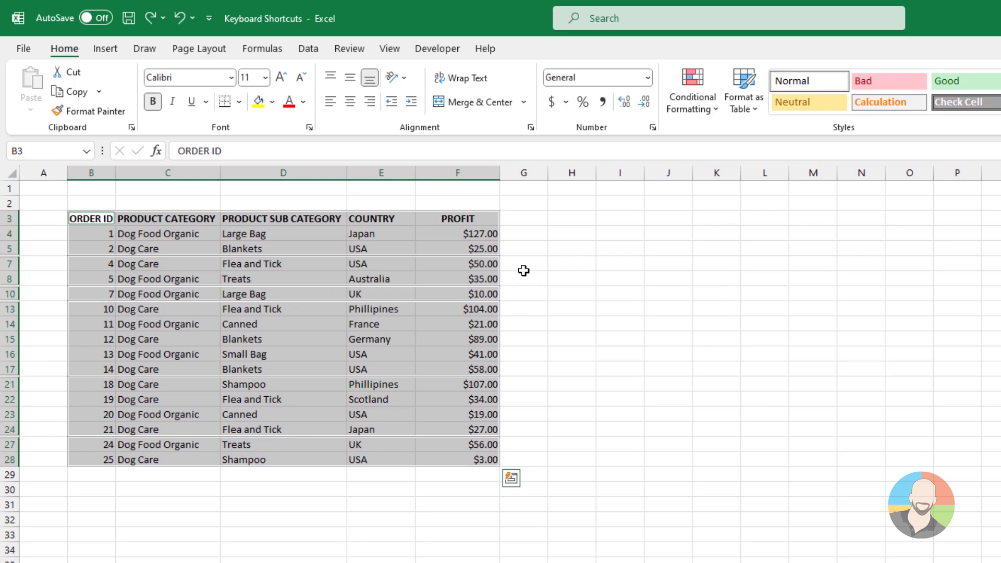
key("ctrl+c")
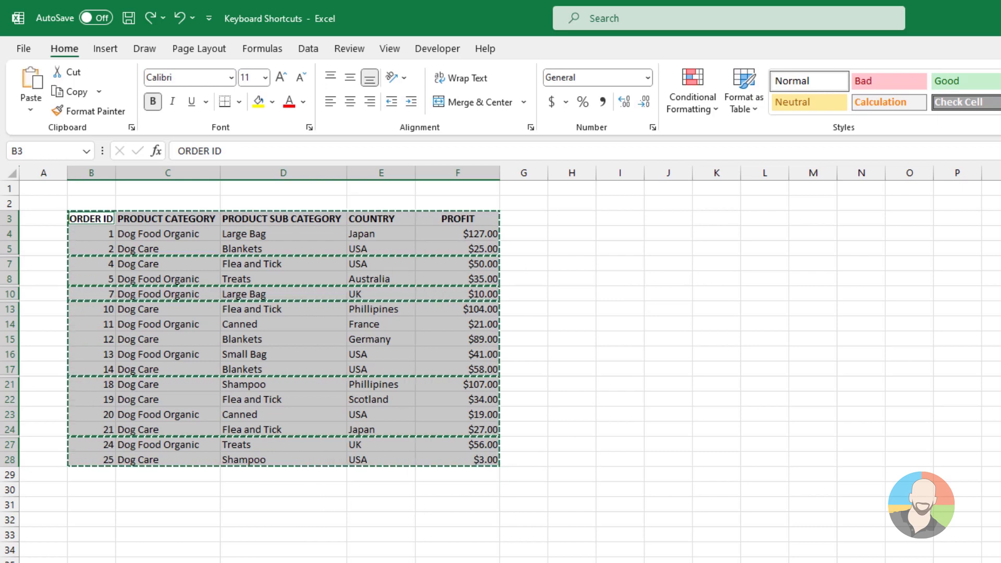
key("ctrl+Page_Down")
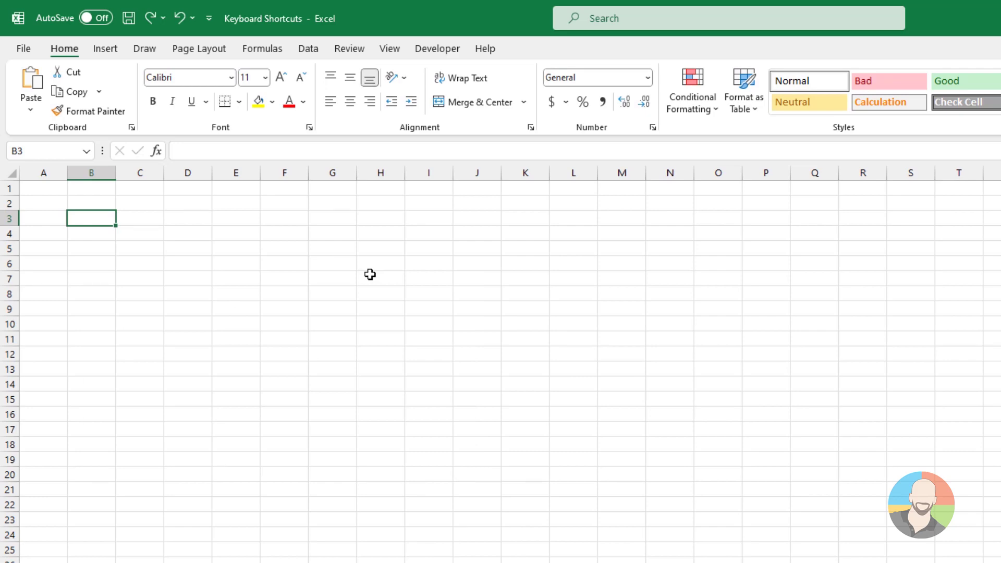
key("ctrl+v")
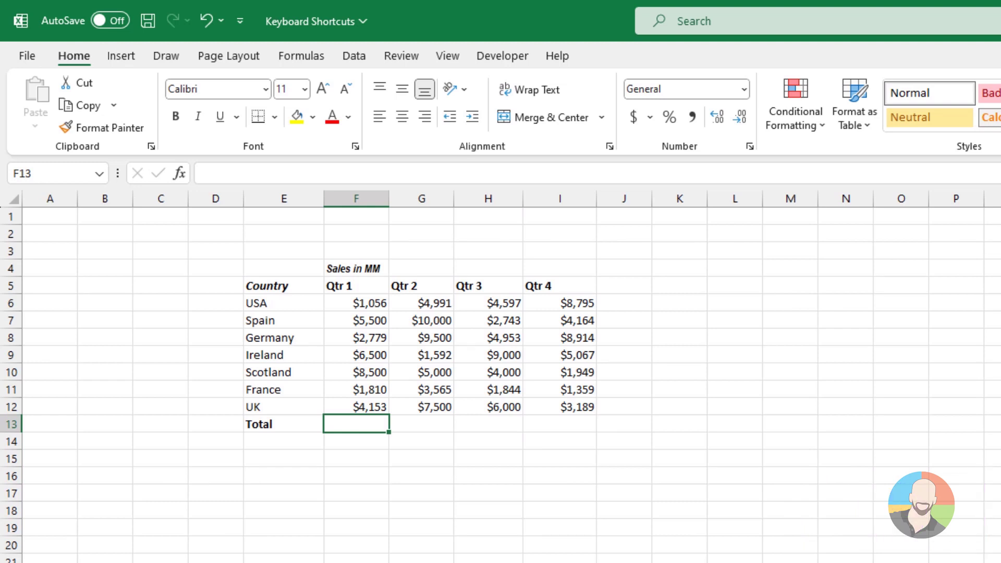
Step: AutoSum Qtr 1 into the Total row and USA's four quarters into J6, giving $19,439
key("alt+equal")
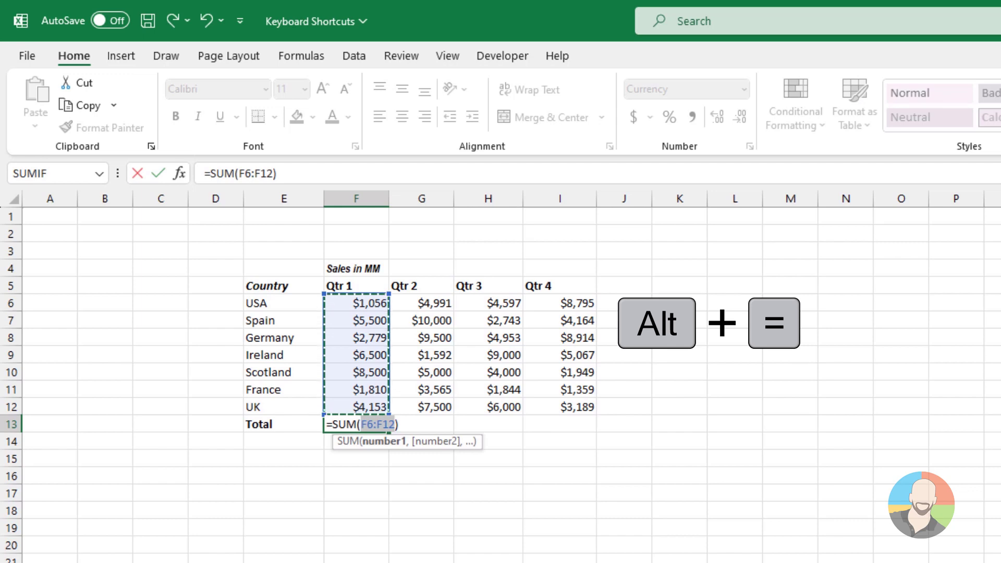
key("Return")
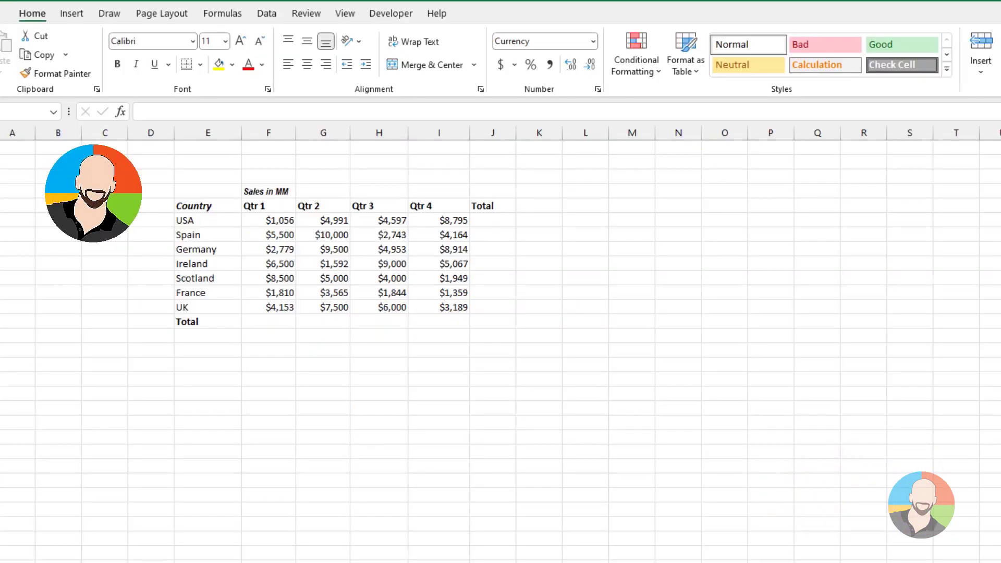
left_click(490, 218)
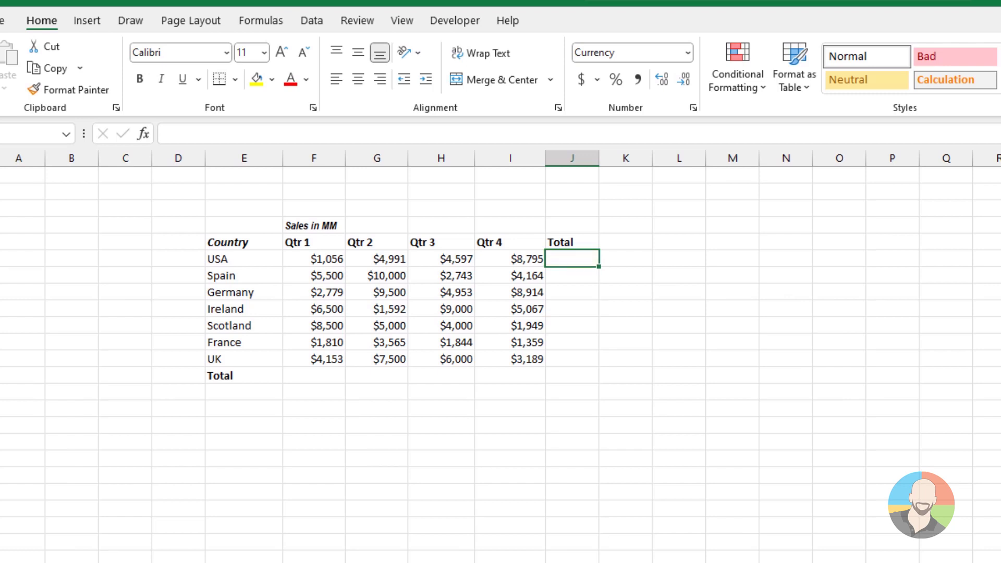
key("alt+equal")
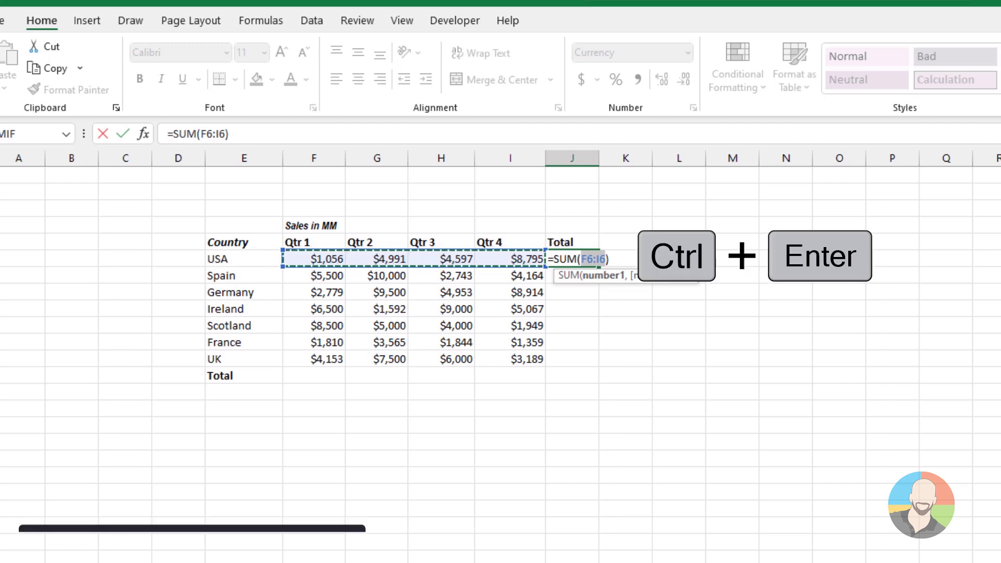
key("ctrl+Return")
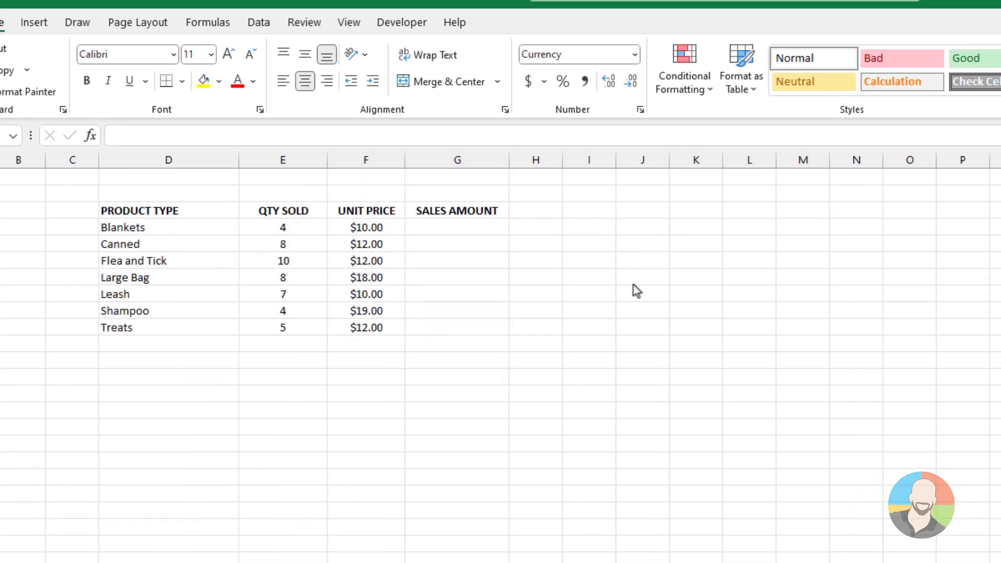
Step: Enter the quantity × unit price formula into all selected SALES AMOUNT cells with Ctrl+Enter
left_click(455, 226)
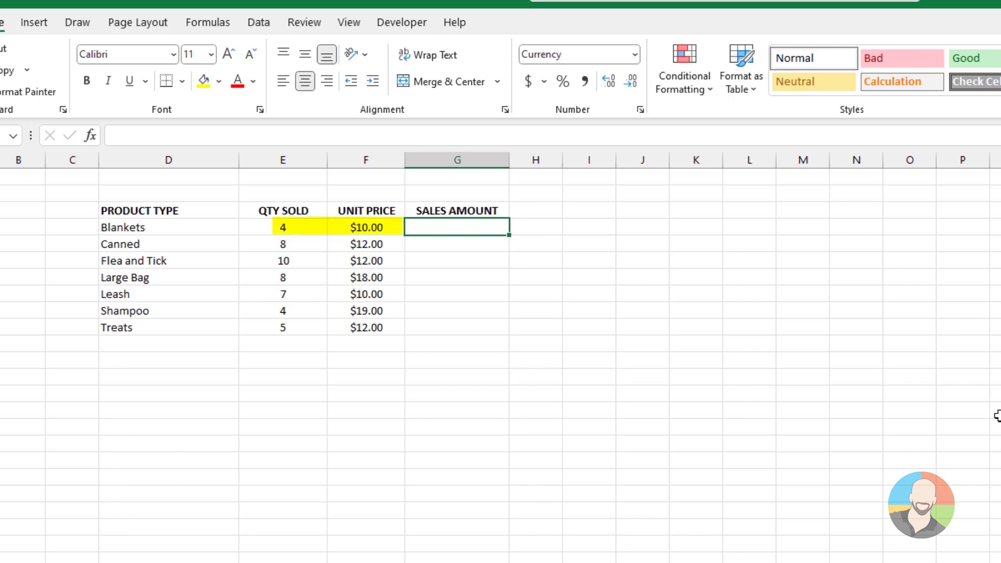
left_click_drag(456, 228, 445, 324)
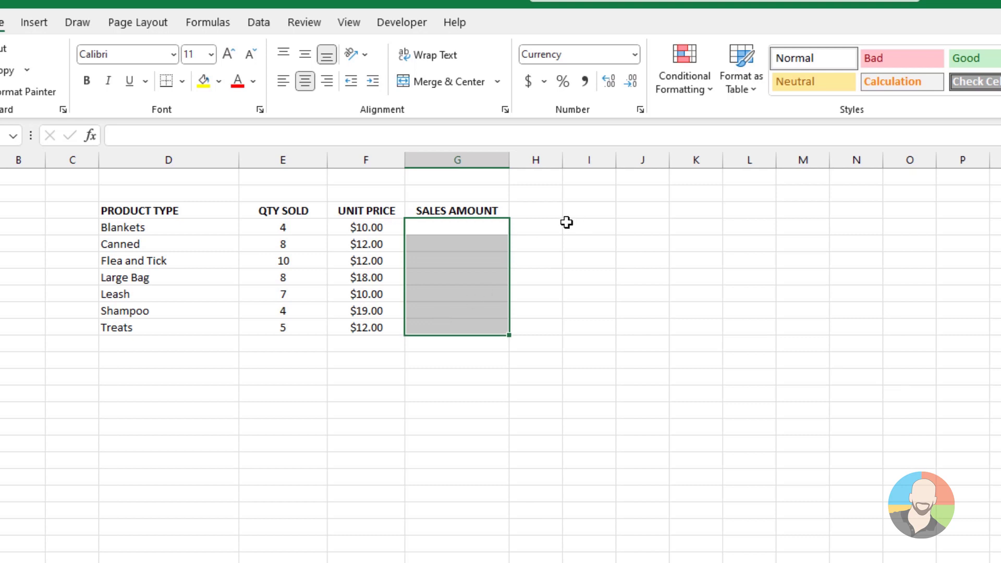
type("=")
left_click(300, 227)
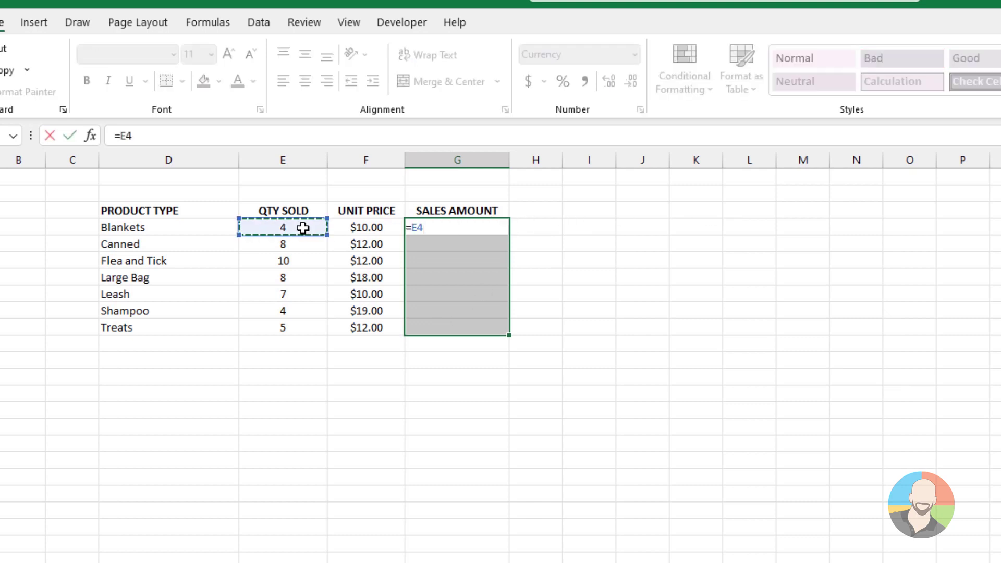
type("*")
left_click(374, 227)
key("ctrl+Return")
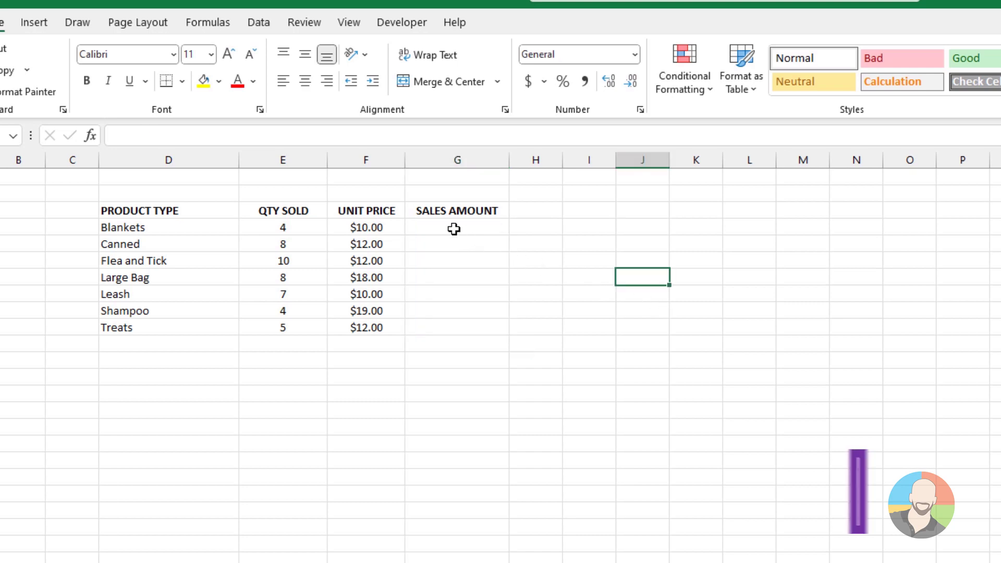
Step: Enter the Blankets quantity × unit price formula in G5 and fill it down with Ctrl+D
left_click_drag(453, 228, 458, 324)
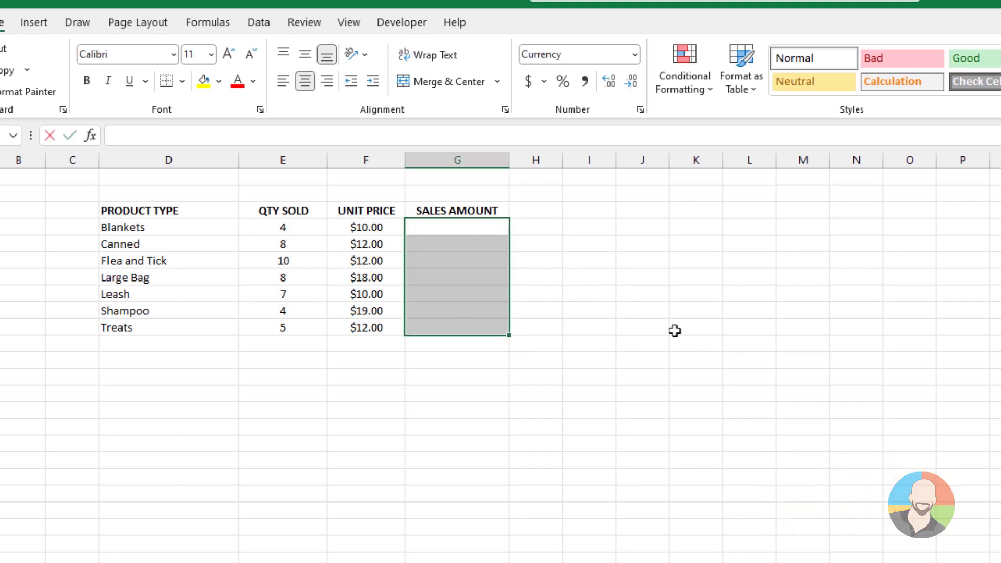
type("=")
left_click(282, 226)
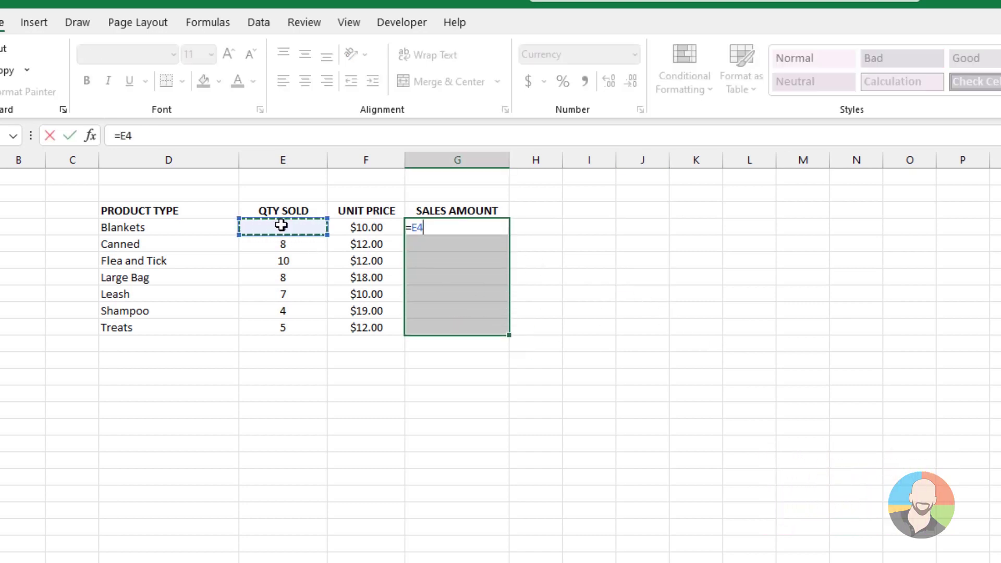
type("*")
left_click(351, 223)
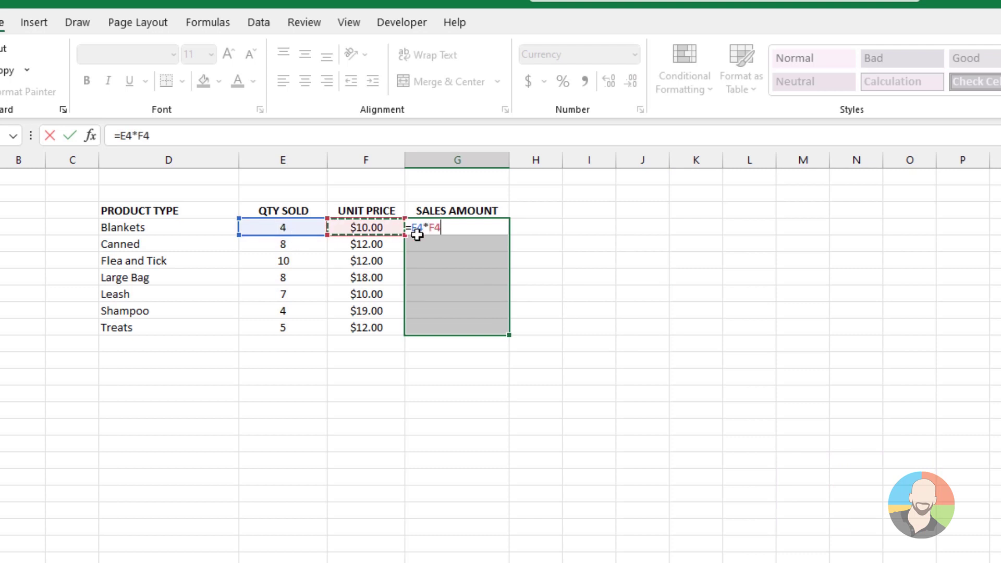
key("Return")
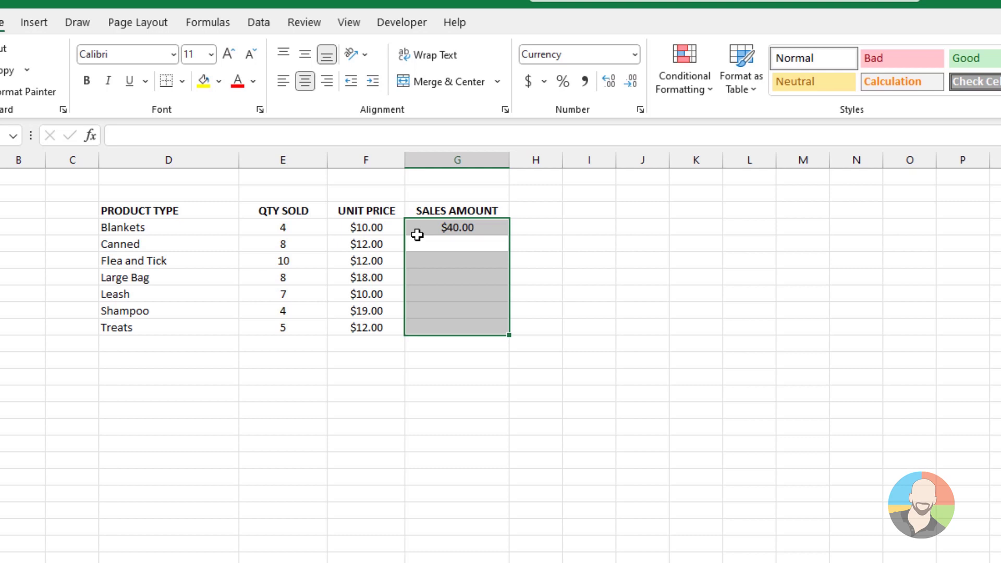
key("ctrl+d")
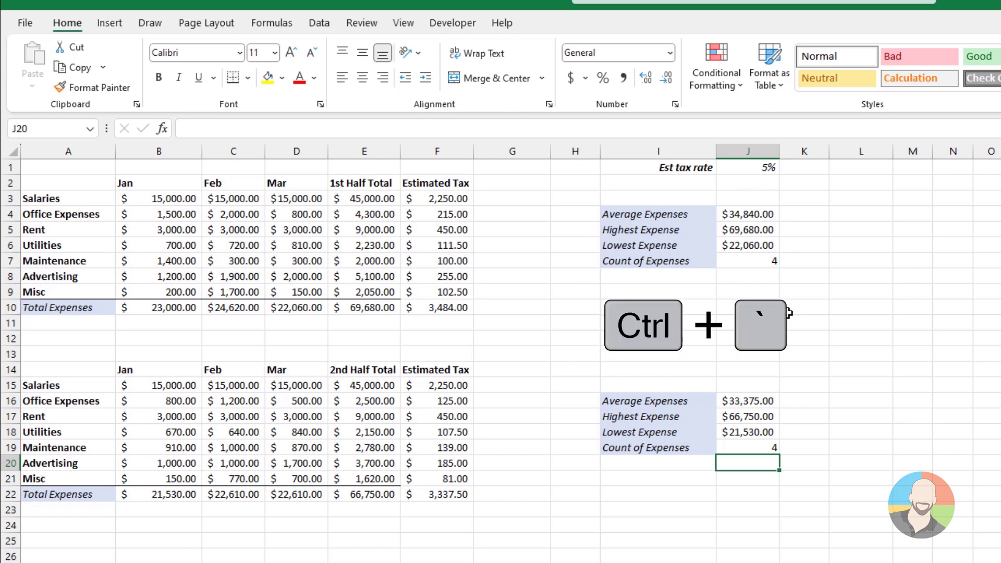
Step: Toggle the expense sheet between showing formulas and values with Ctrl+`
key("ctrl+grave")
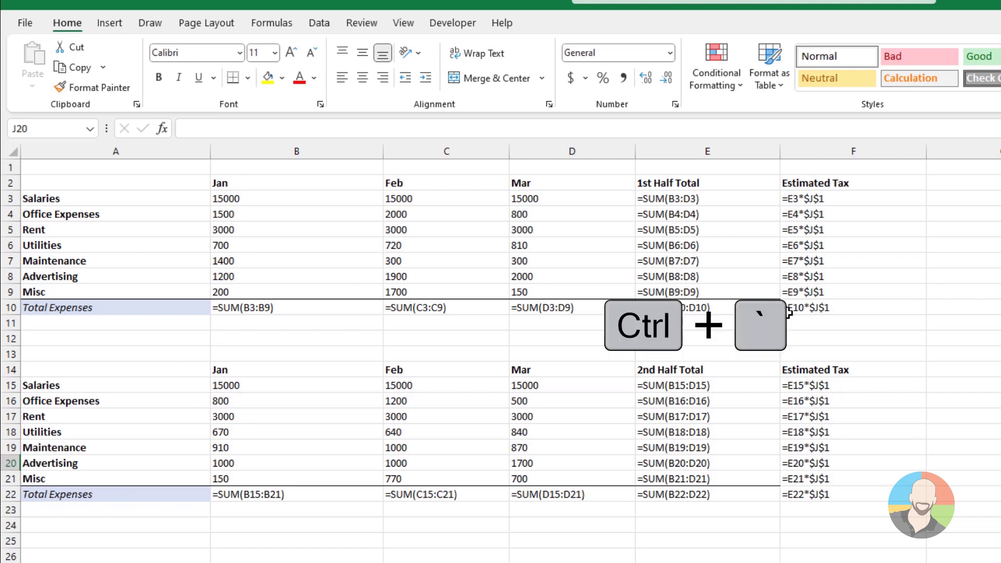
key("ctrl+grave")
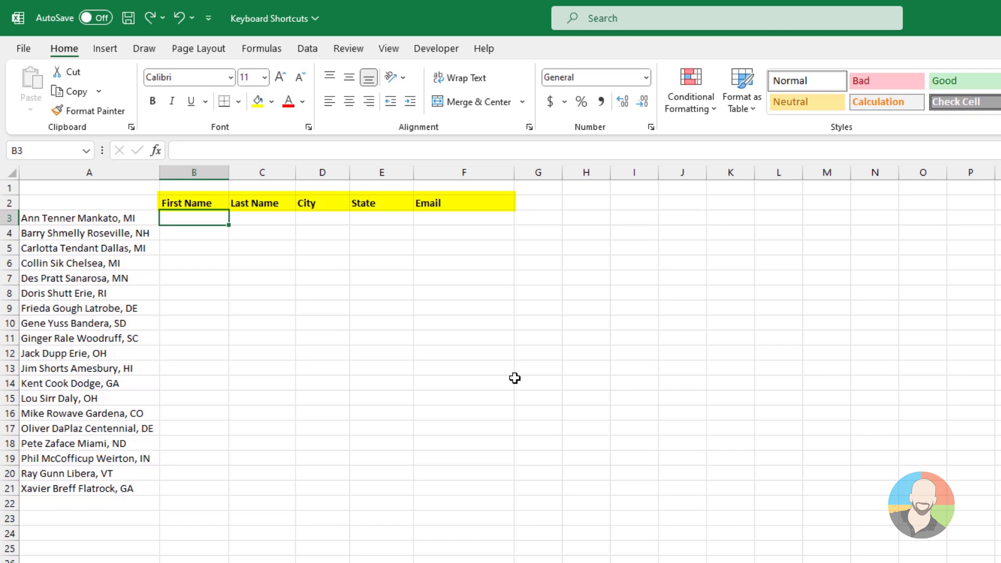
Step: Flash Fill the First Name and Last Name columns from the first contact's typed examples
key("Return")
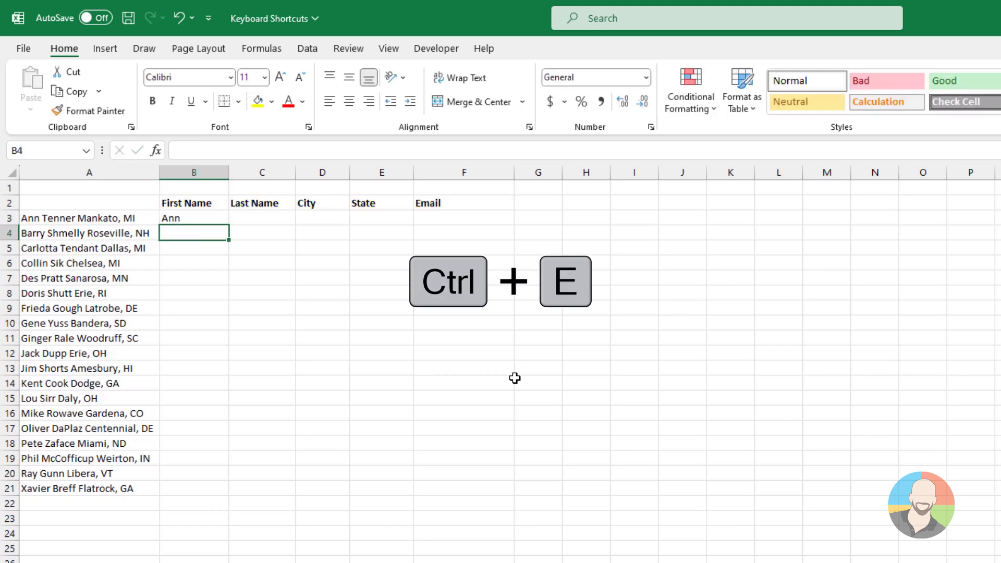
key("ctrl+e")
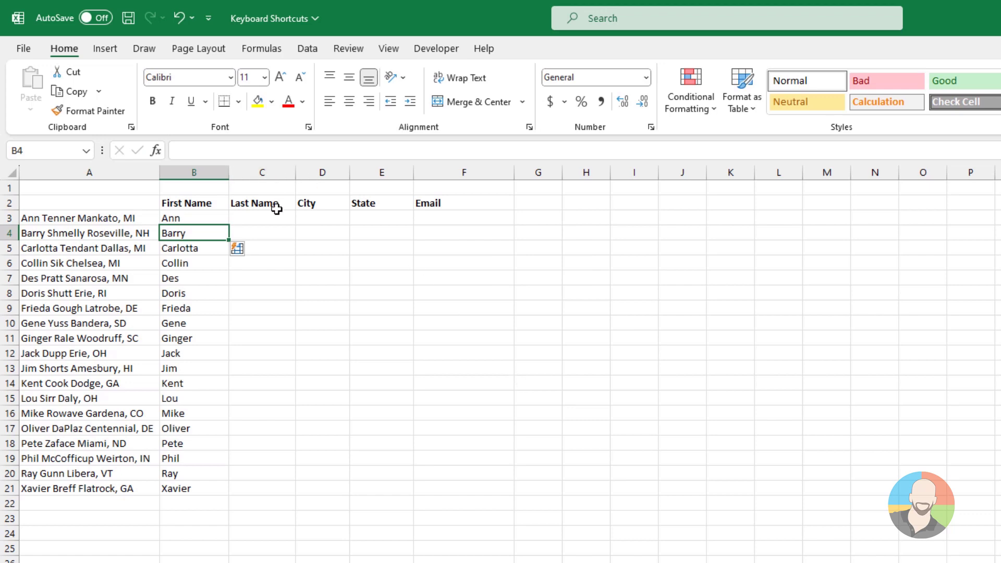
left_click(271, 218)
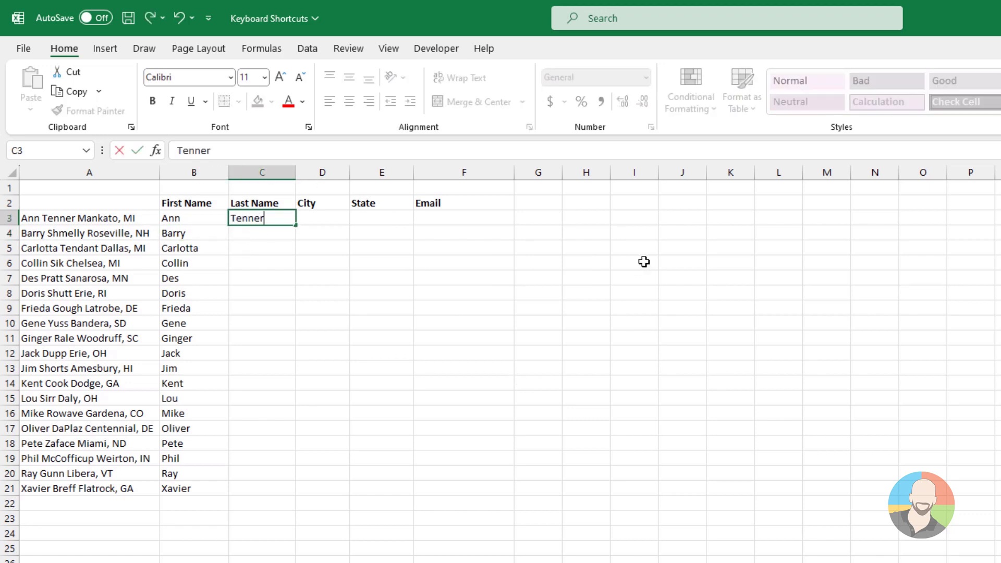
key("Return")
key("ctrl+e")
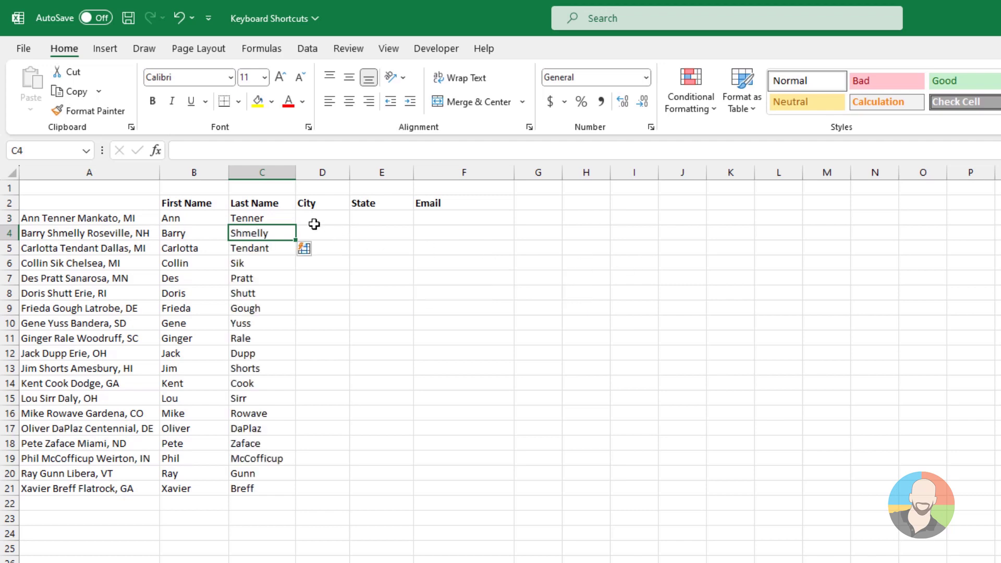
Step: Flash Fill the City and State columns from the first contact's typed city and state code
left_click(331, 218)
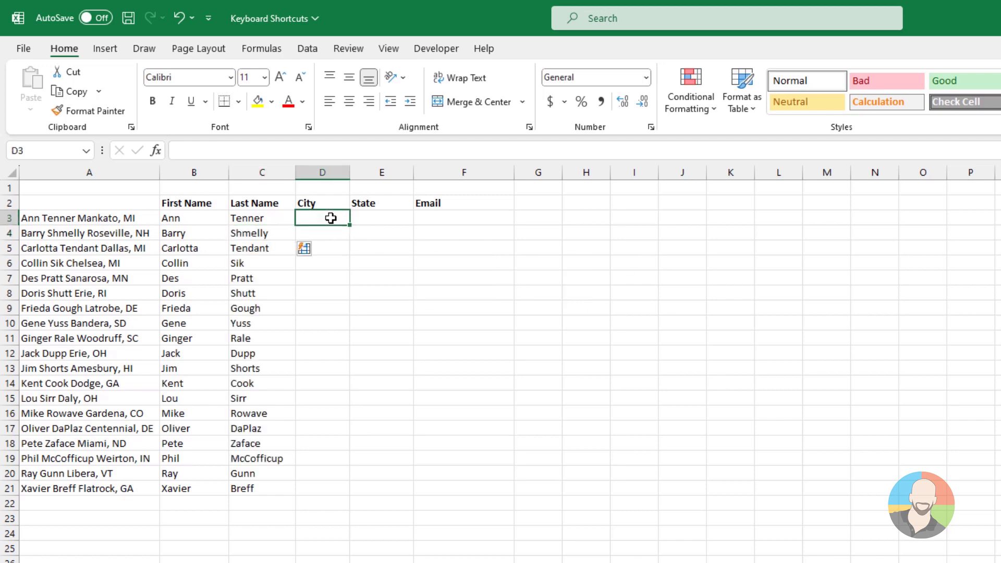
type("Mankato")
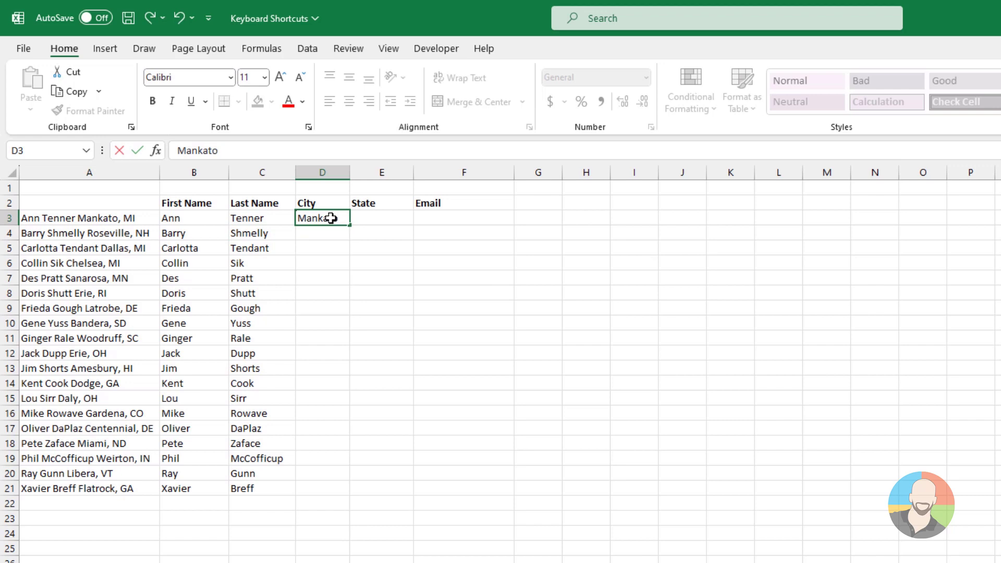
key("Return")
key("ctrl+e")
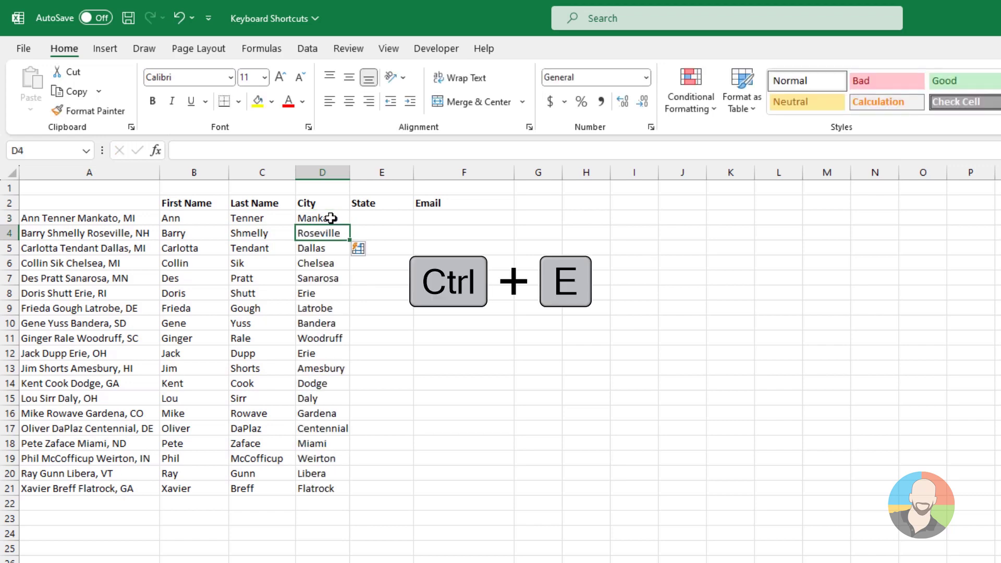
left_click(394, 220)
type("MI")
key("Return")
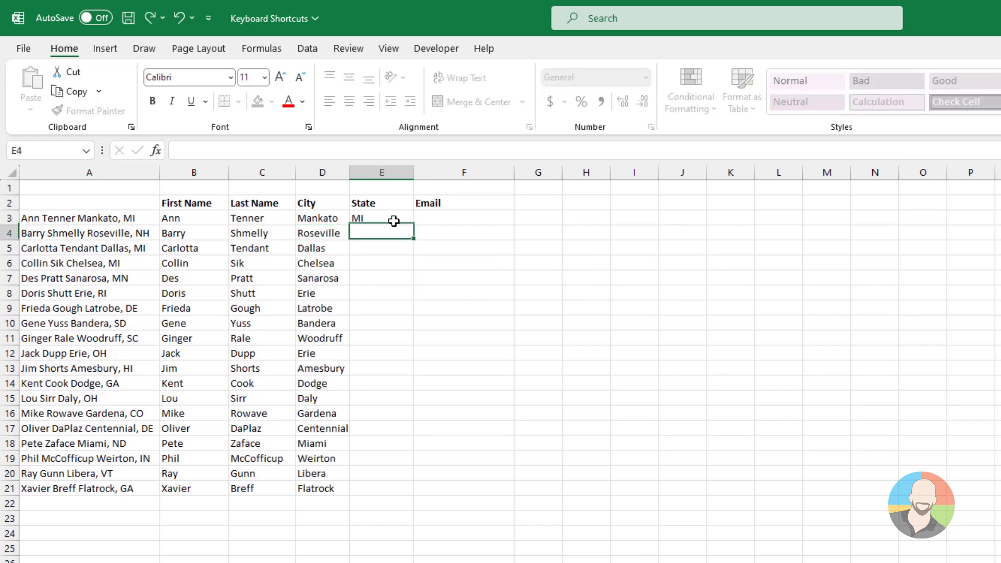
key("ctrl+e")
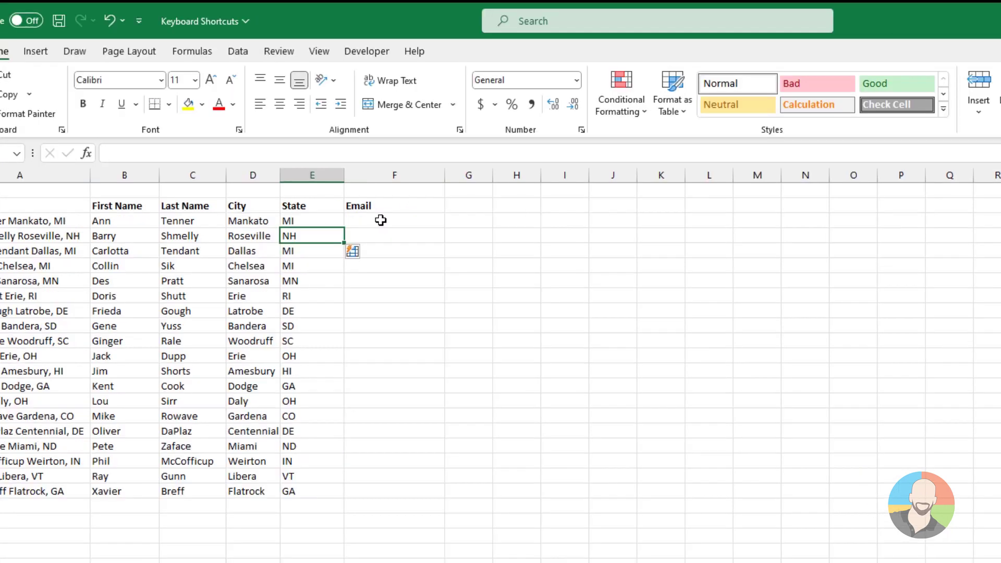
left_click(453, 218)
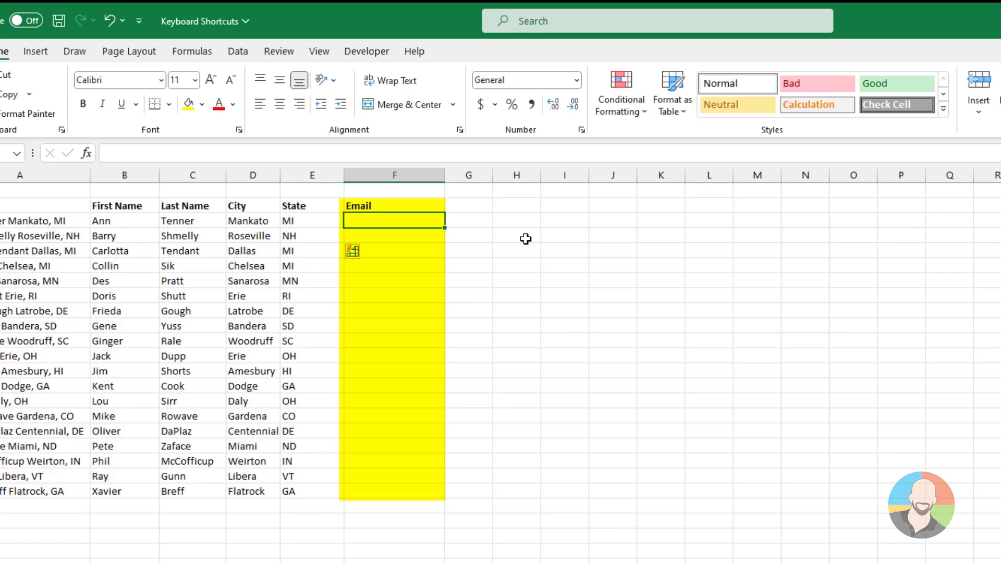
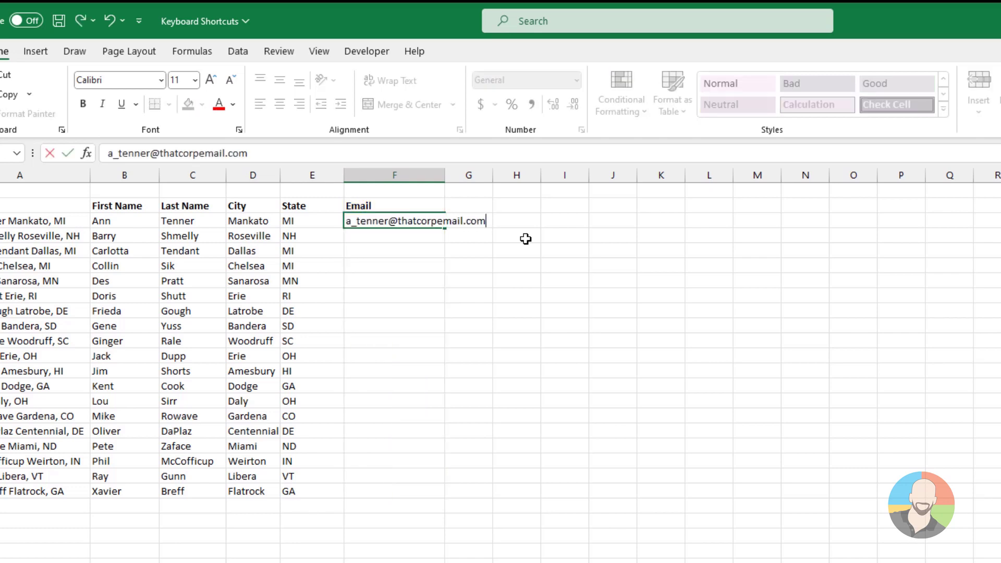
Step: Enter the first contact's e-mail address in F3, then Flash Fill the remaining contacts' e-mails with Ctrl+E
key("Return")
key("ctrl+e")
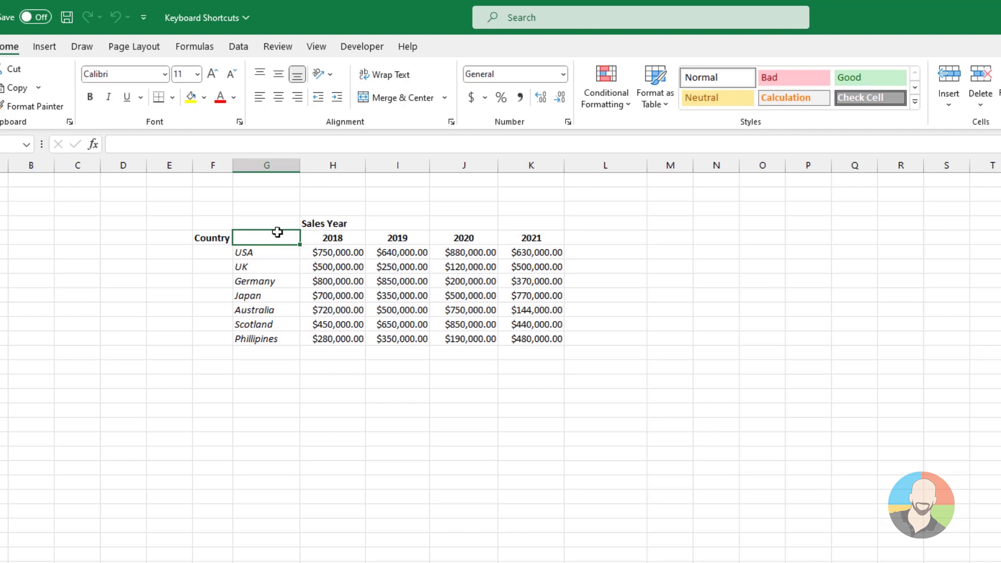
Step: Chart the country sales data on a new chart sheet with F11, then as an embedded chart with Alt+F1
left_click_drag(277, 230, 502, 336)
key("F11")
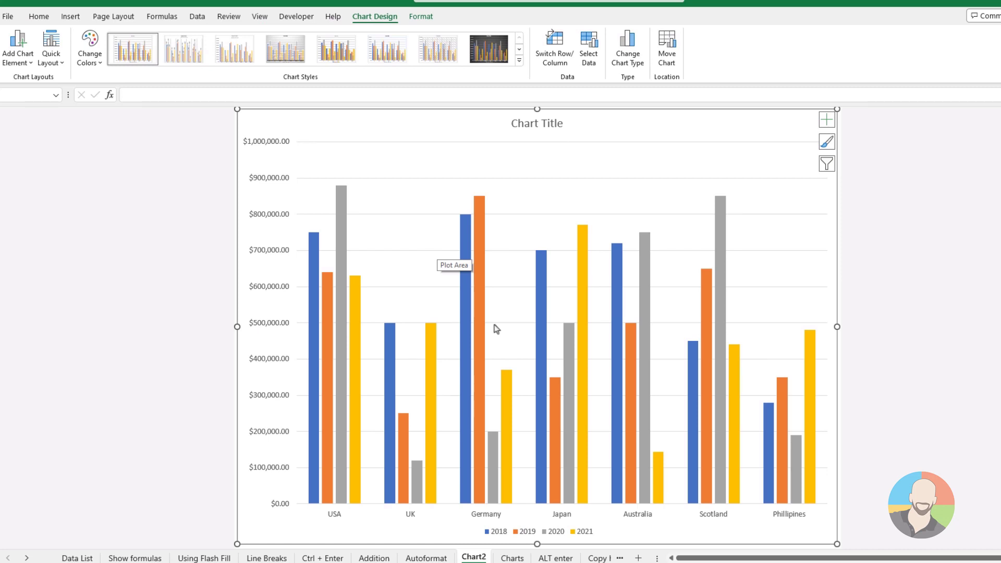
key("ctrl+Page_Down")
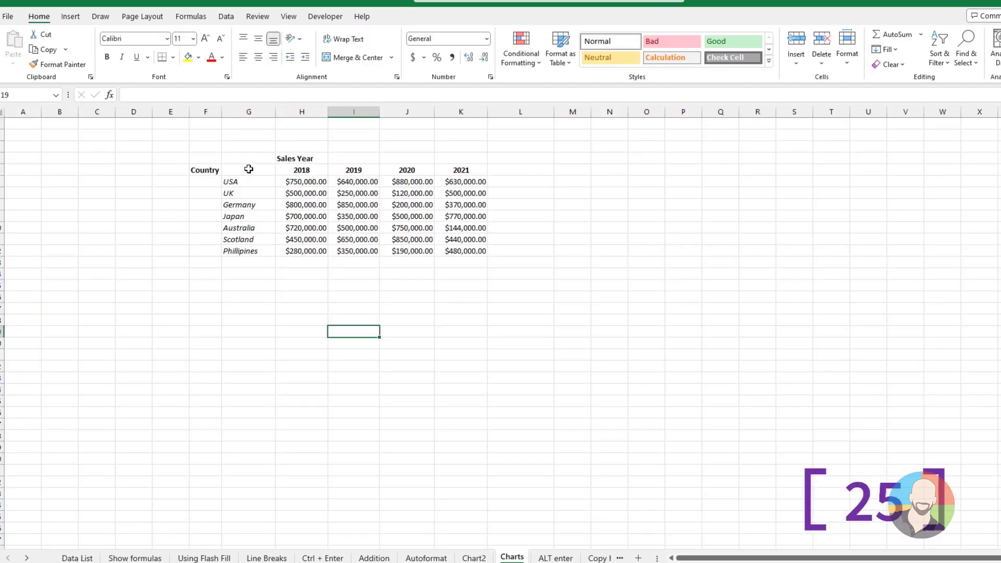
left_click_drag(250, 172, 462, 253)
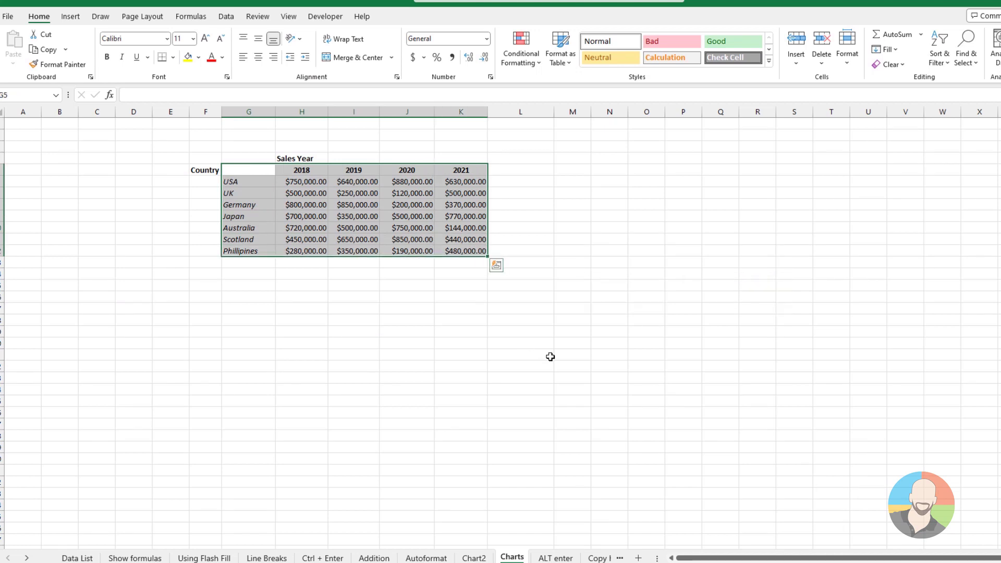
key("alt+F1")
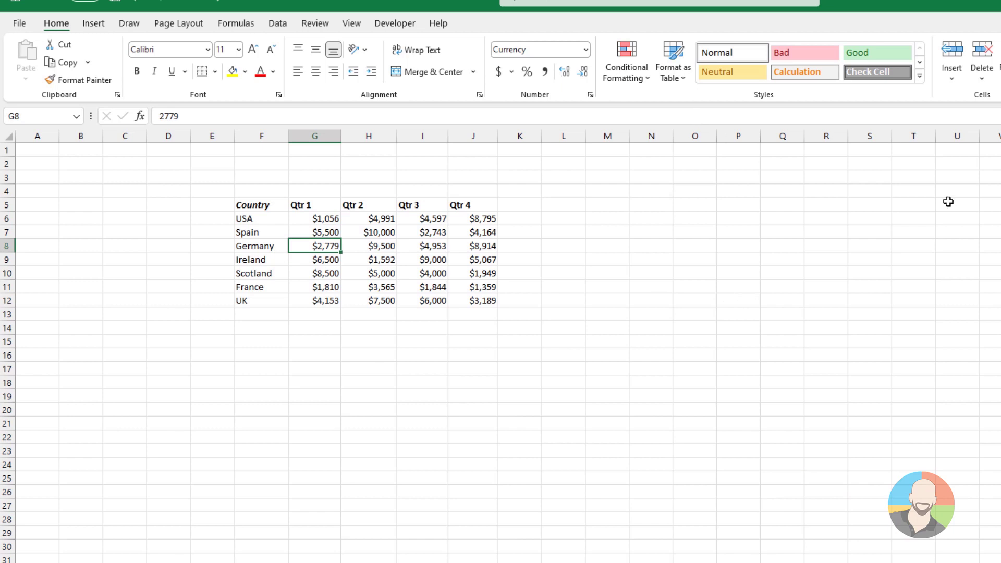
Step: Apply the Accounting 2 AutoFormat to the quarterly country sales table
key("alt")
key("o")
key("a")
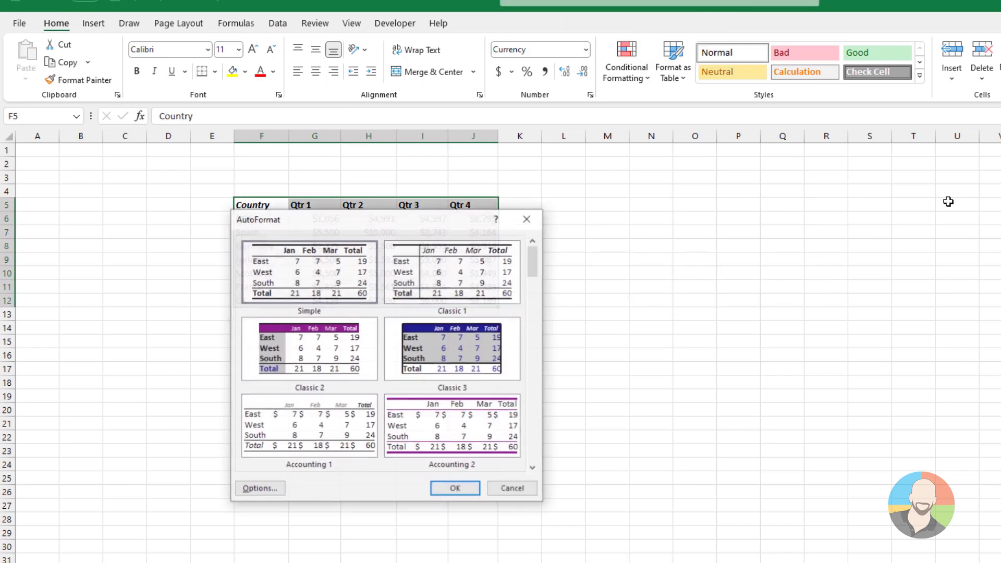
left_click(316, 350)
left_click(452, 425)
left_click(455, 487)
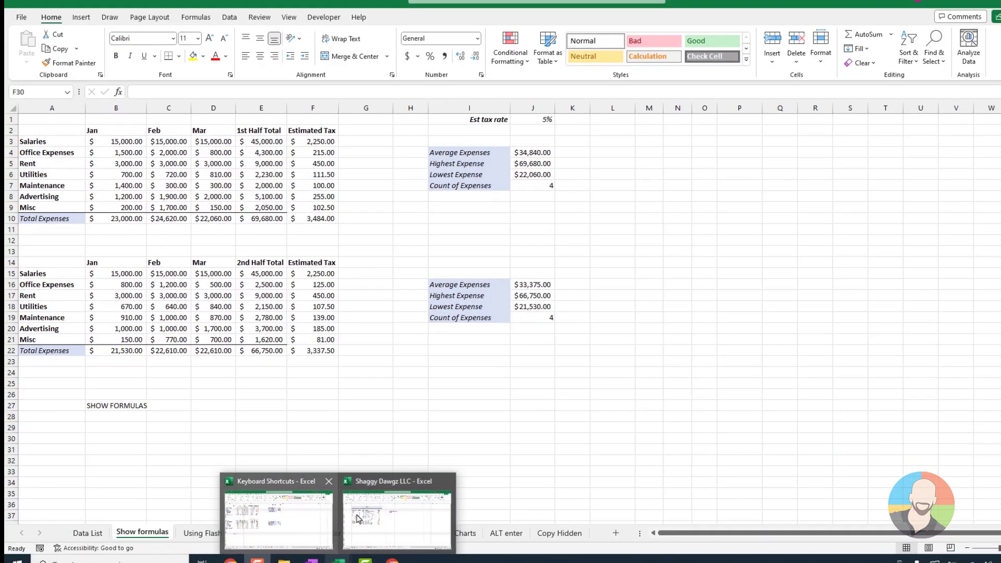
Step: Cycle through the open workbooks with Ctrl+Tab to the Shaggy Dawgz LLC order list
left_click(310, 516)
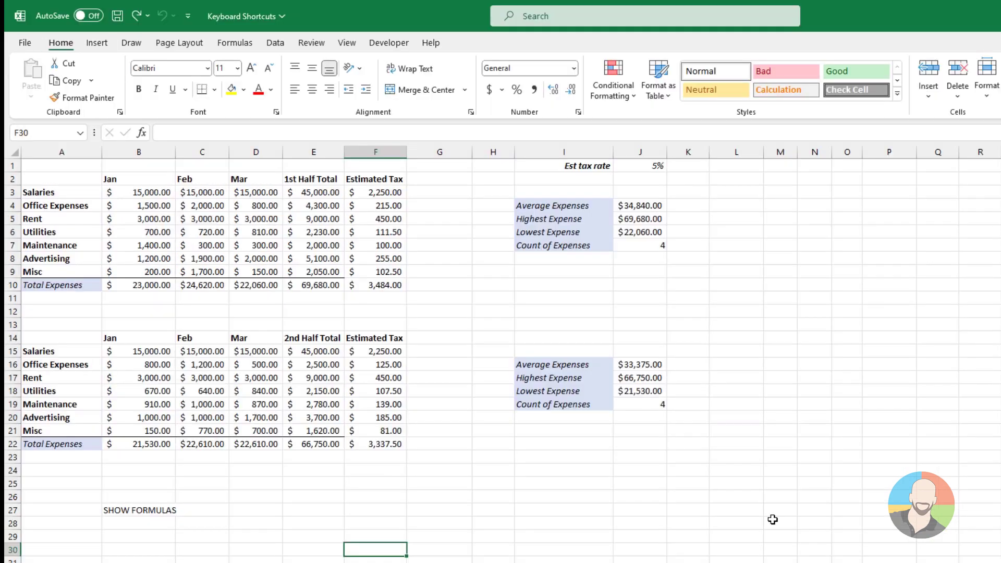
key("ctrl+Tab")
key("ctrl+Tab")
key("ctrl+Tab")
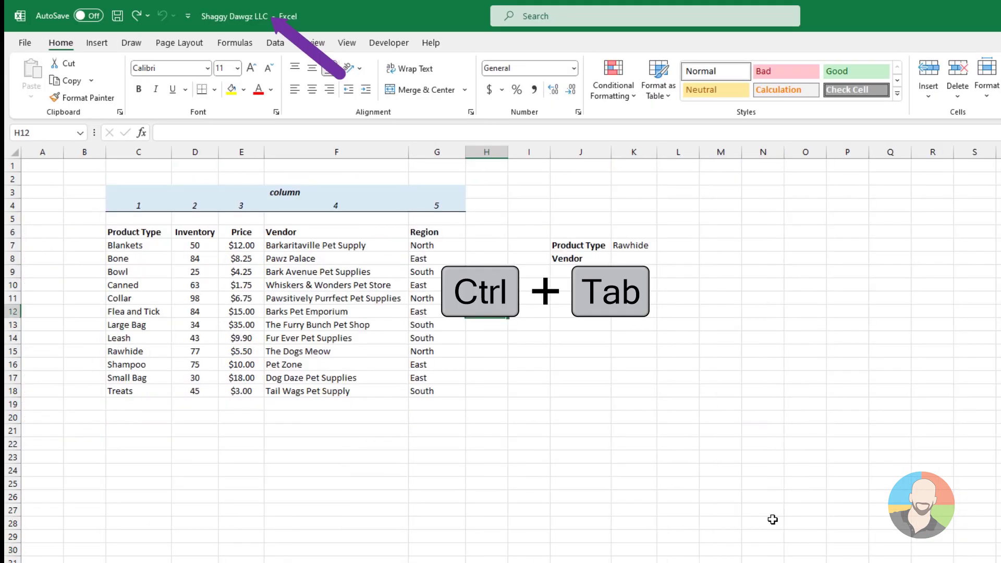
key("ctrl+Tab")
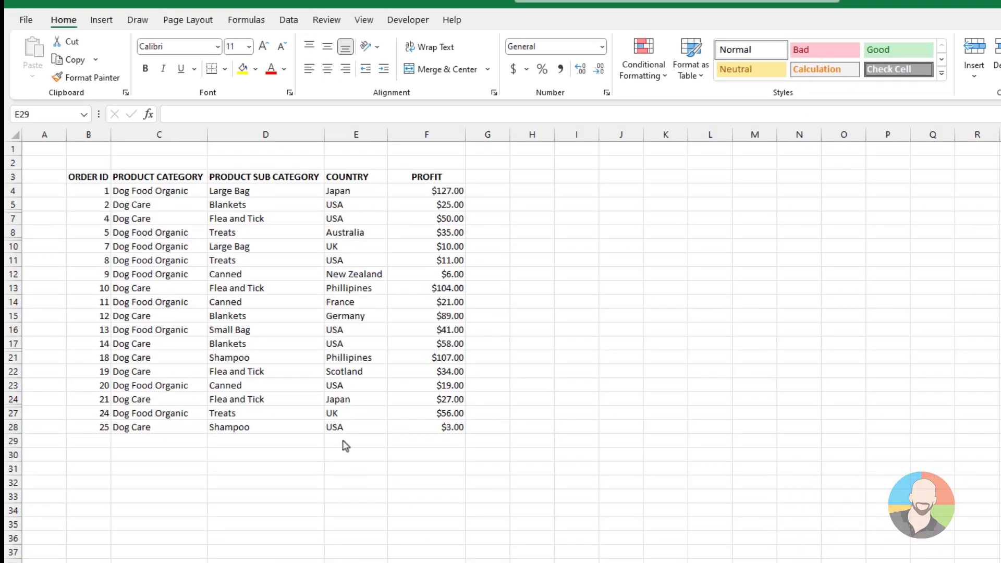
Step: Enter Scotland in the first empty COUNTRY cell, E29, using the Alt+Down pick list
left_click(348, 442)
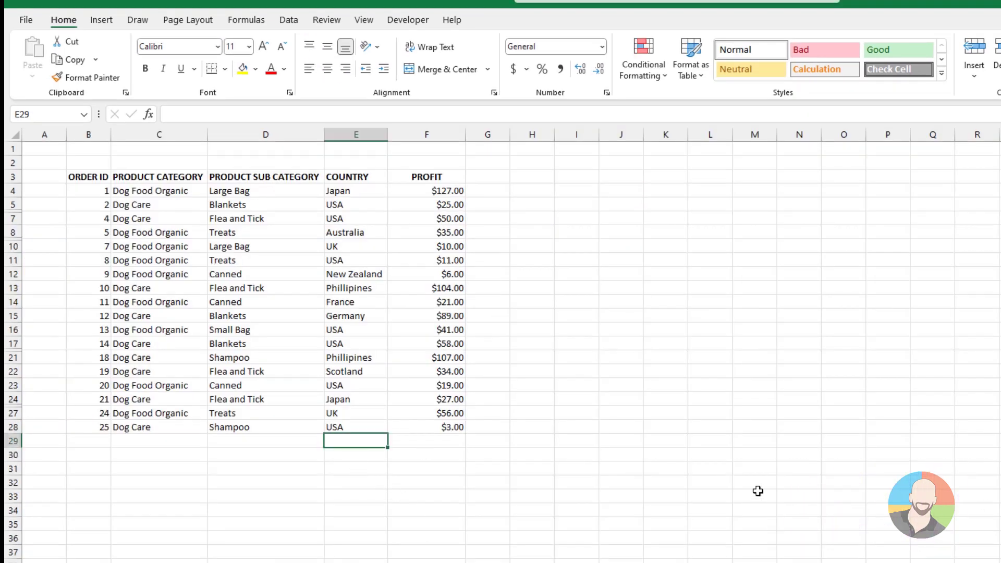
key("alt+Down")
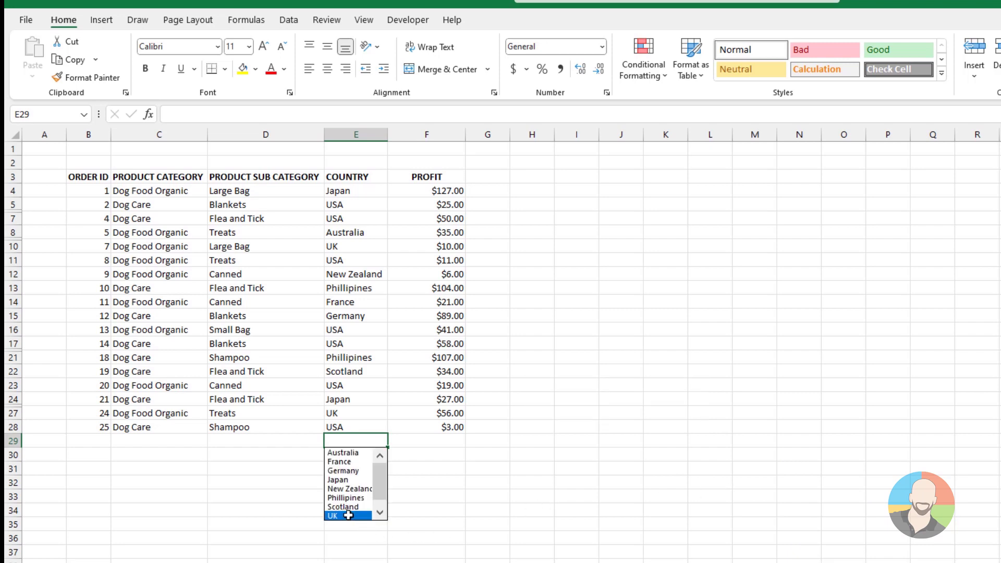
left_click(343, 507)
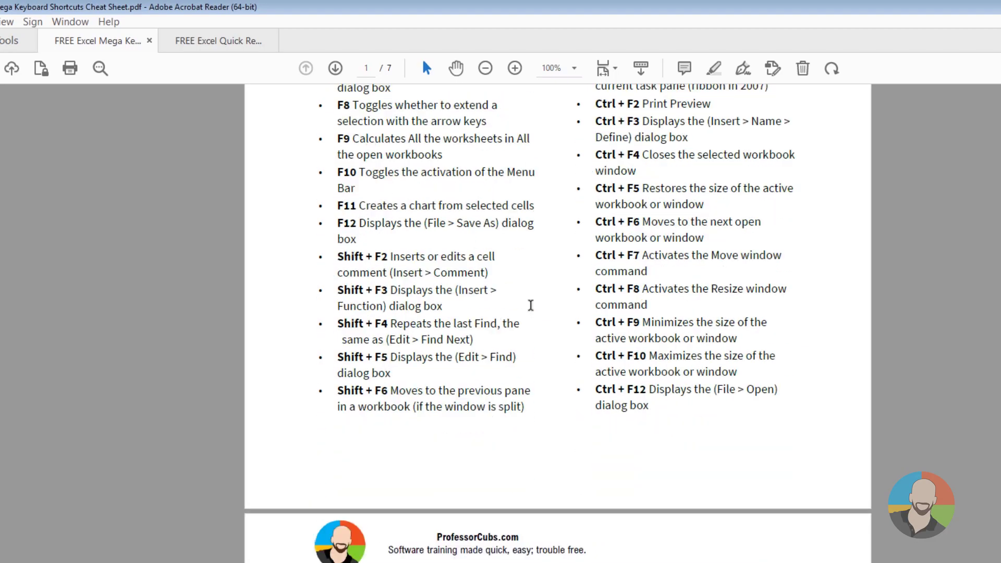
Step: Scroll the Mega Keyboard Shortcuts PDF, then the Excel Quick Reference Guide to page 3
scroll(530, 305, "down", 20)
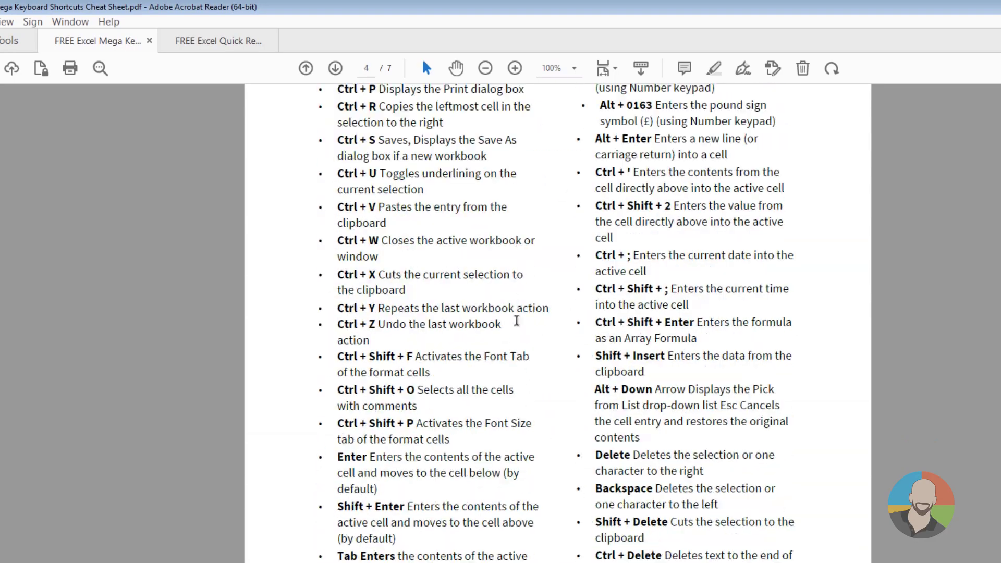
key("ctrl+Tab")
scroll(572, 197, "down", 10)
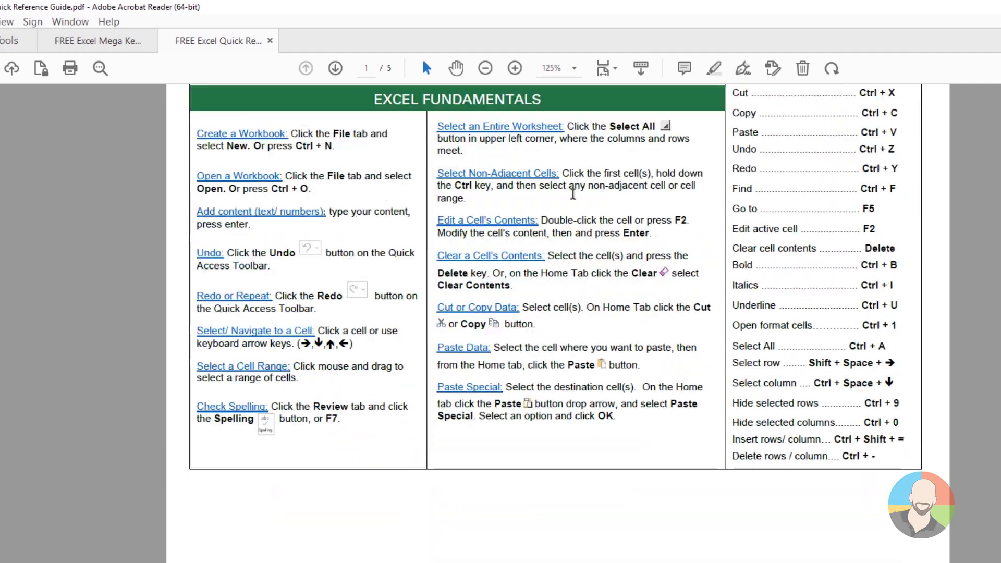
scroll(573, 194, "down", 20)
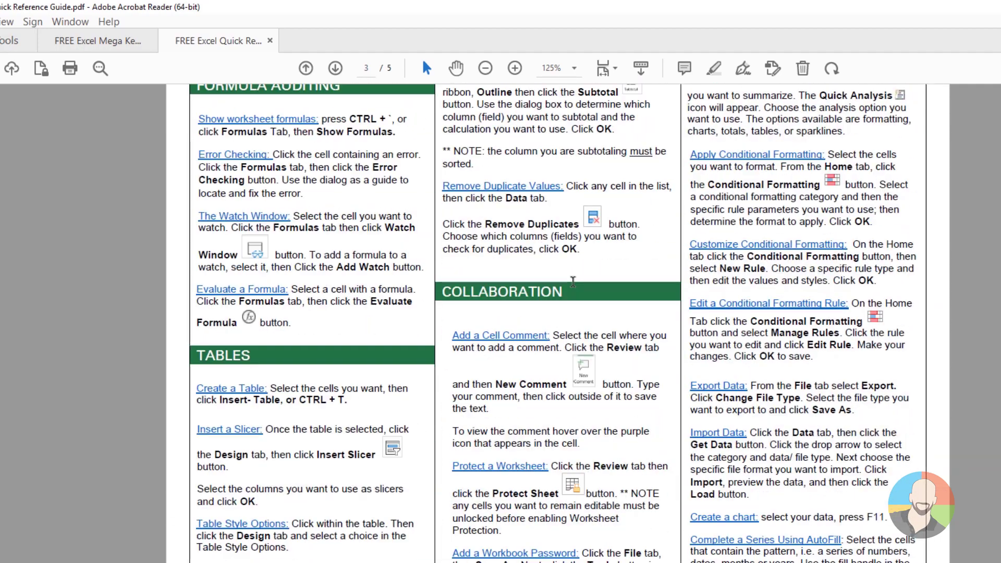